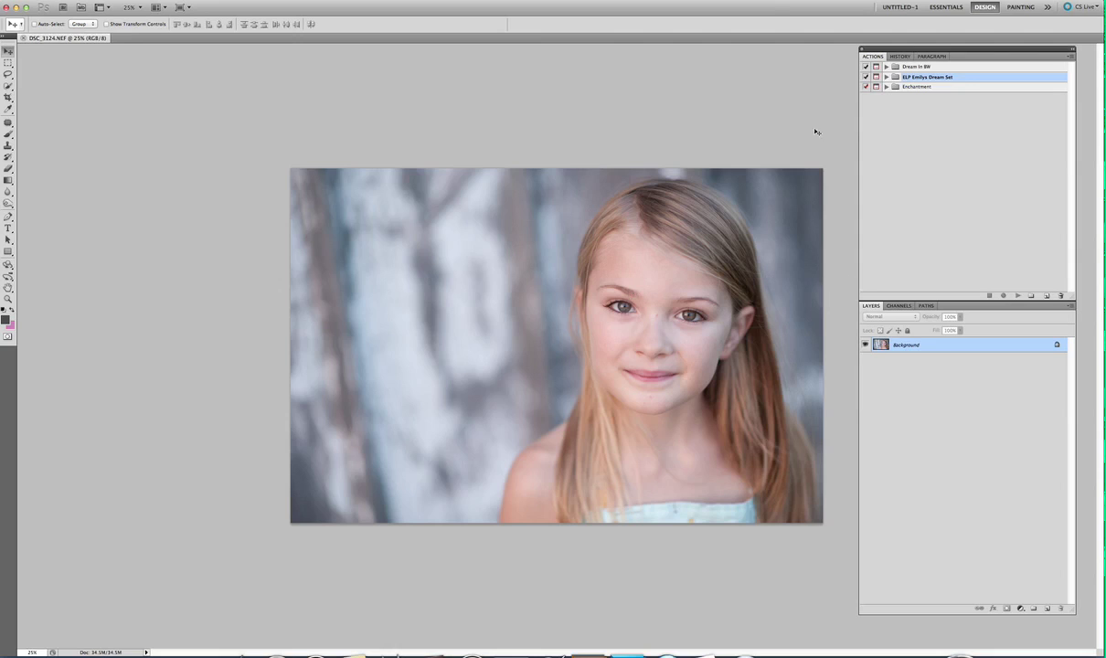
Step: Patch the small blemish on the bridge of the girl's nose with the Patch tool and clear the selection
click(8, 122)
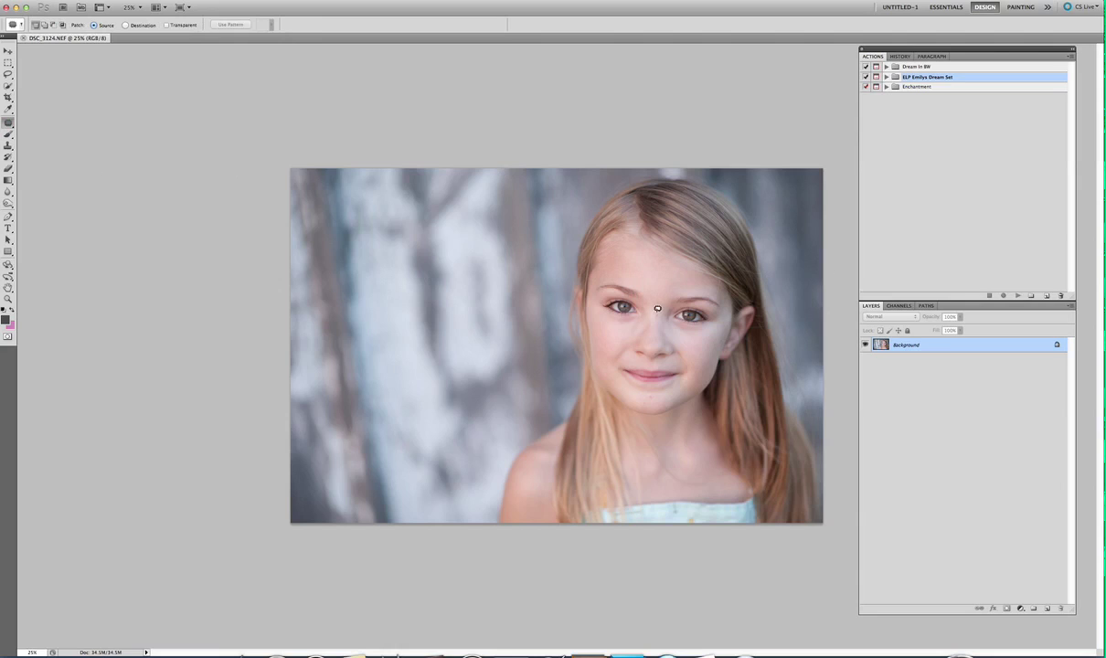
mouse_move(656, 314)
mouse_down()
mouse_move(618, 293)
mouse_move(657, 314)
mouse_up()
drag(656, 311, 640, 301)
key(ctrl+d)
Step: Run the Soften action from the ELP Emilys Dream Set and set the Soften layer's opacity to 55%
click(888, 76)
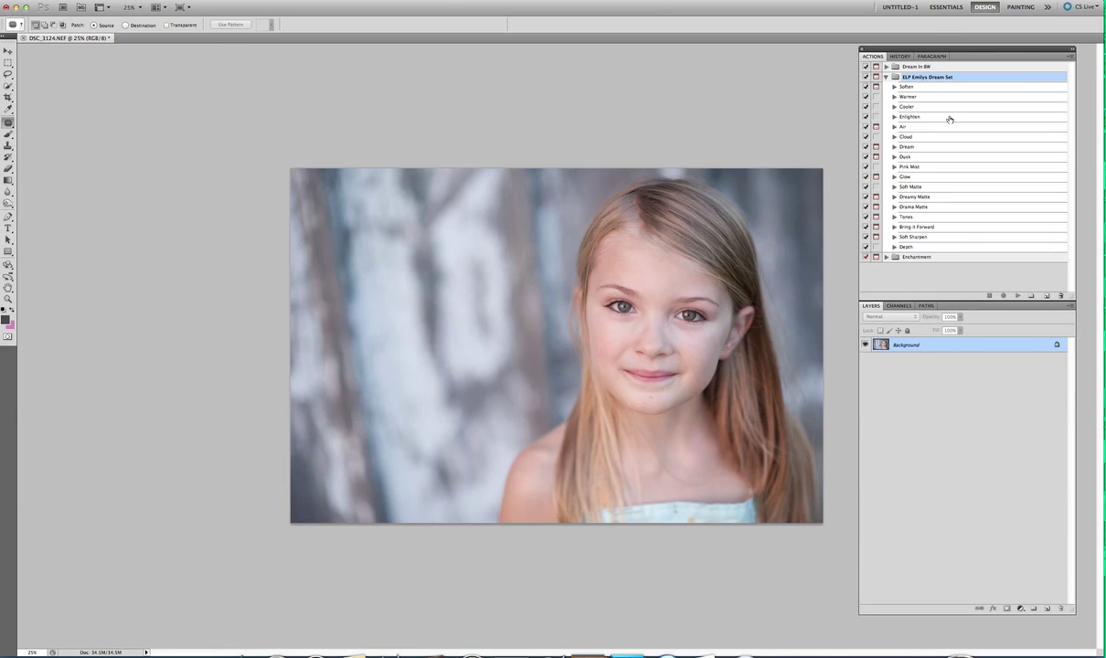
click(918, 88)
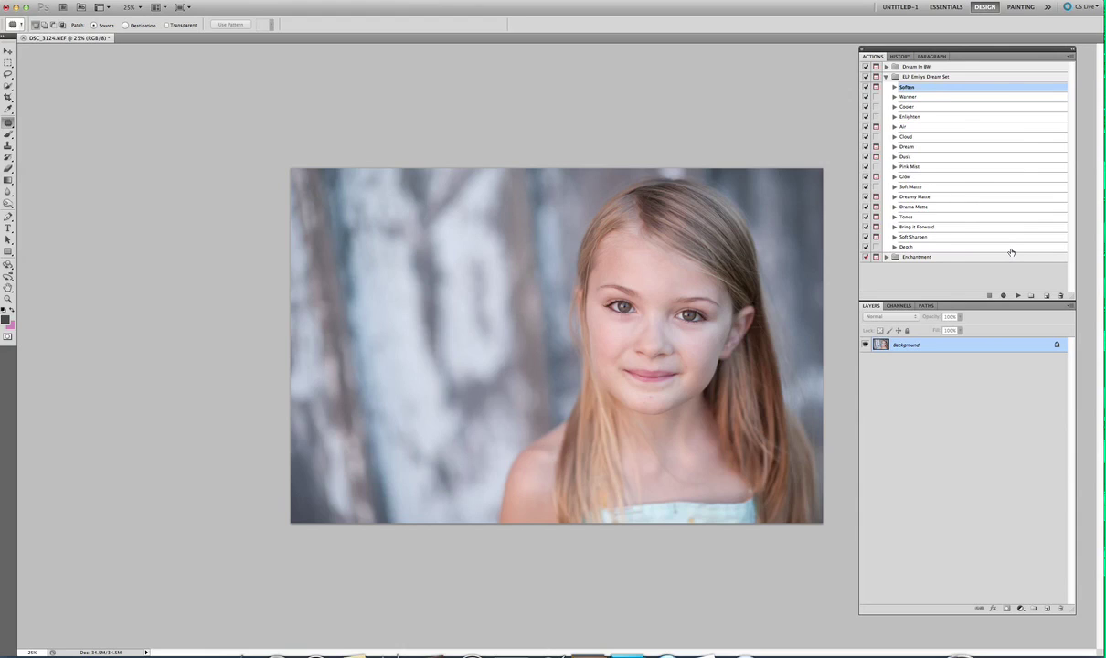
key(F2)
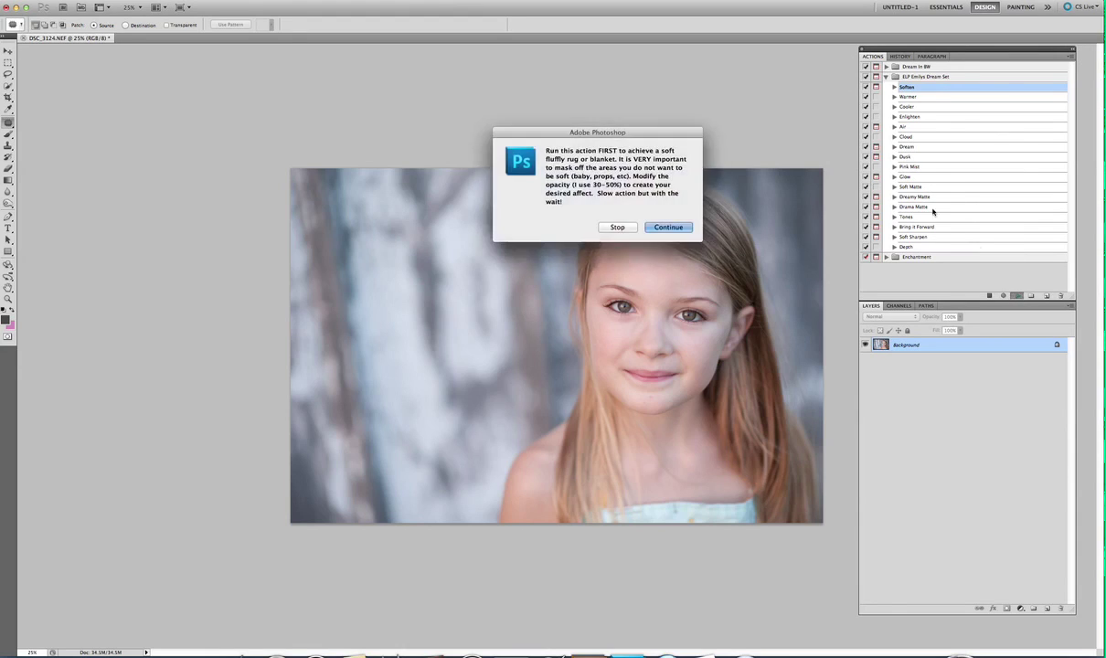
click(681, 232)
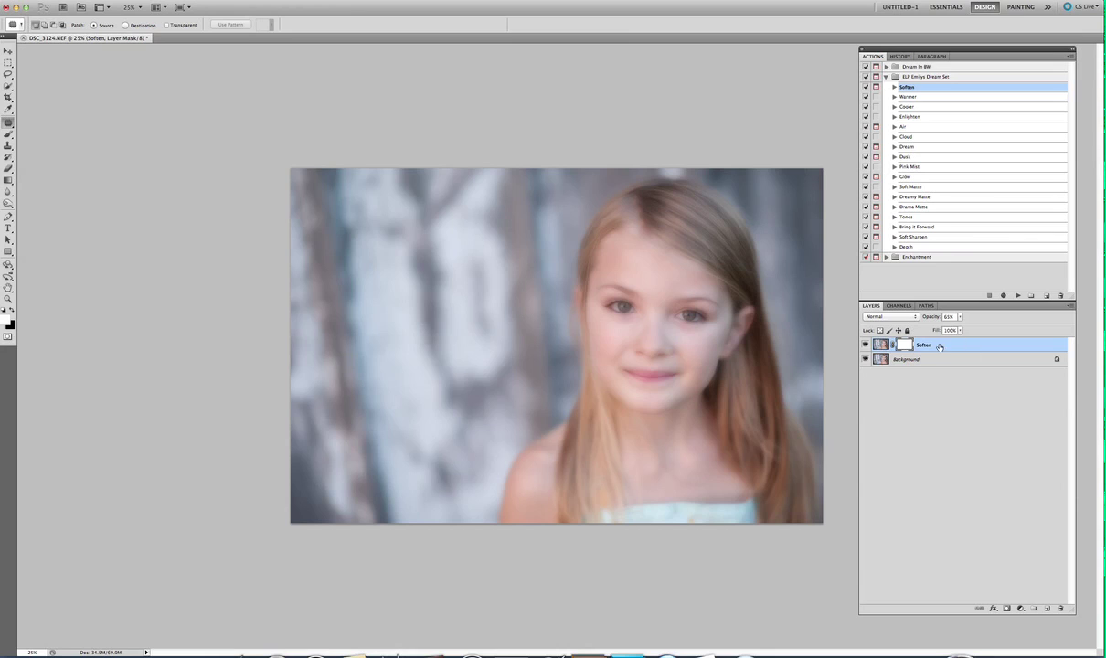
click(959, 319)
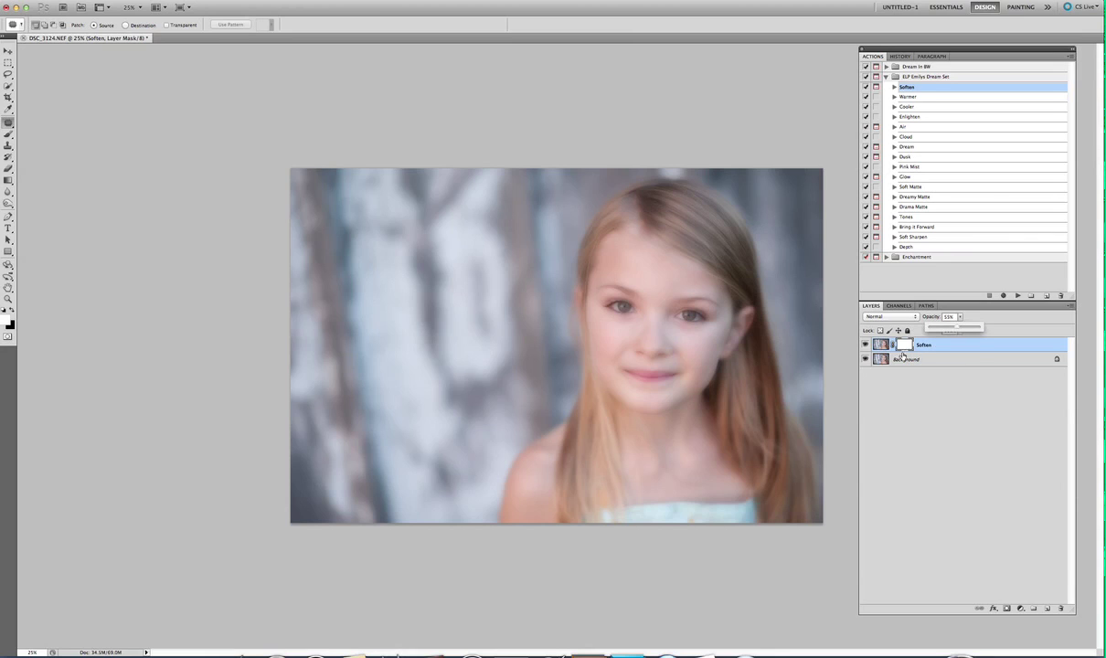
Step: Mask the softening off the girl by painting black on the Soften layer's mask with a large soft brush at 100% opacity
click(902, 346)
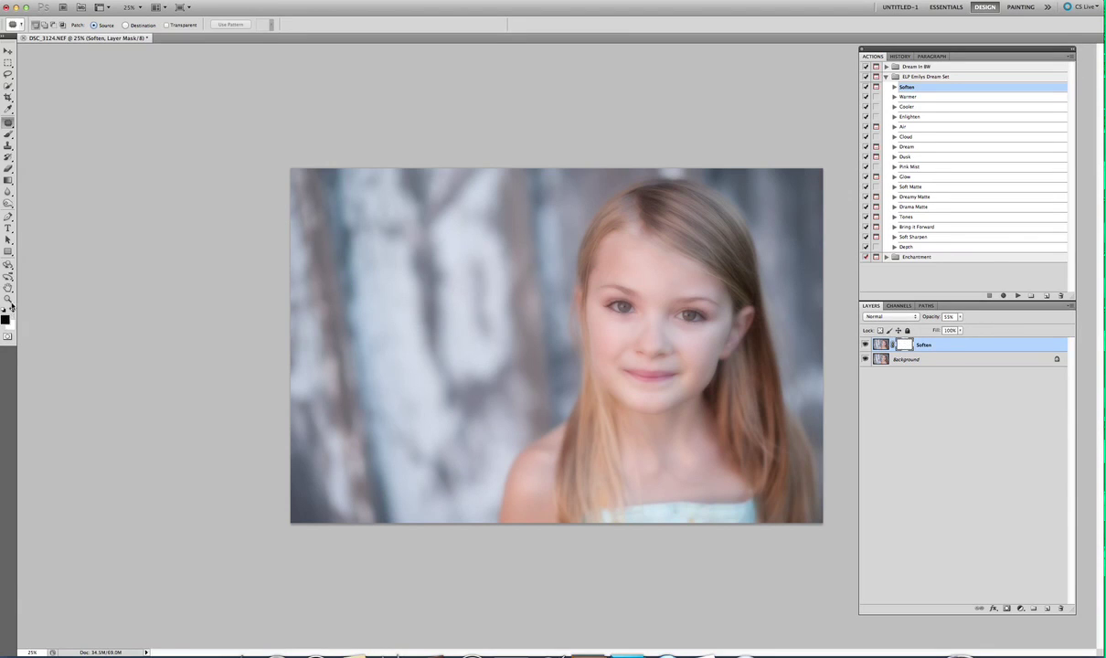
click(8, 133)
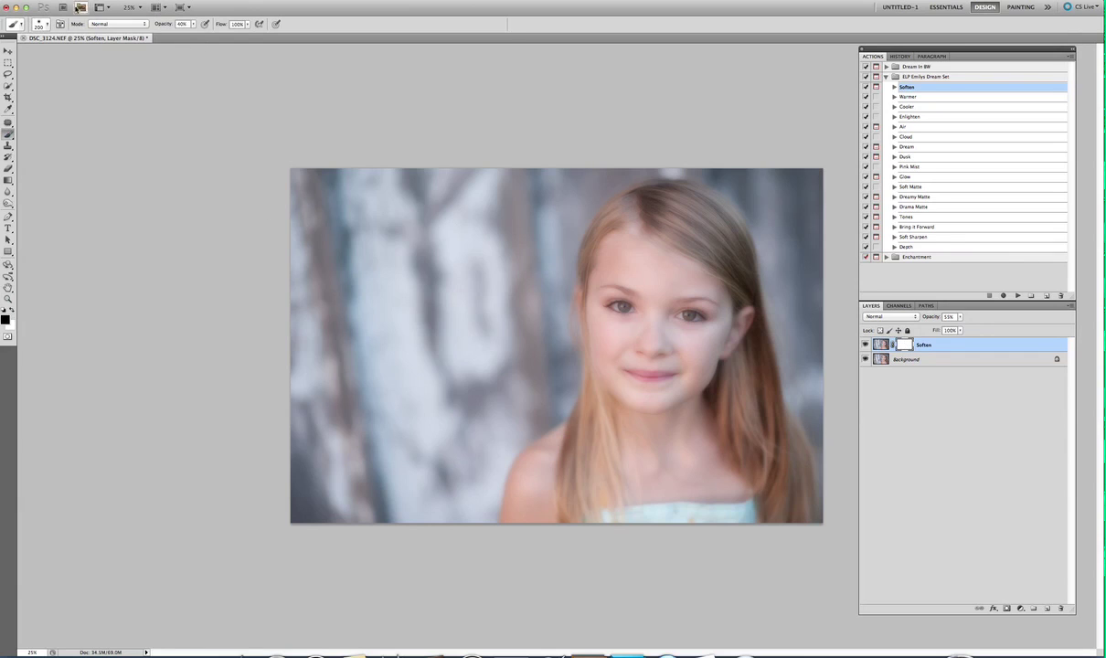
click(49, 25)
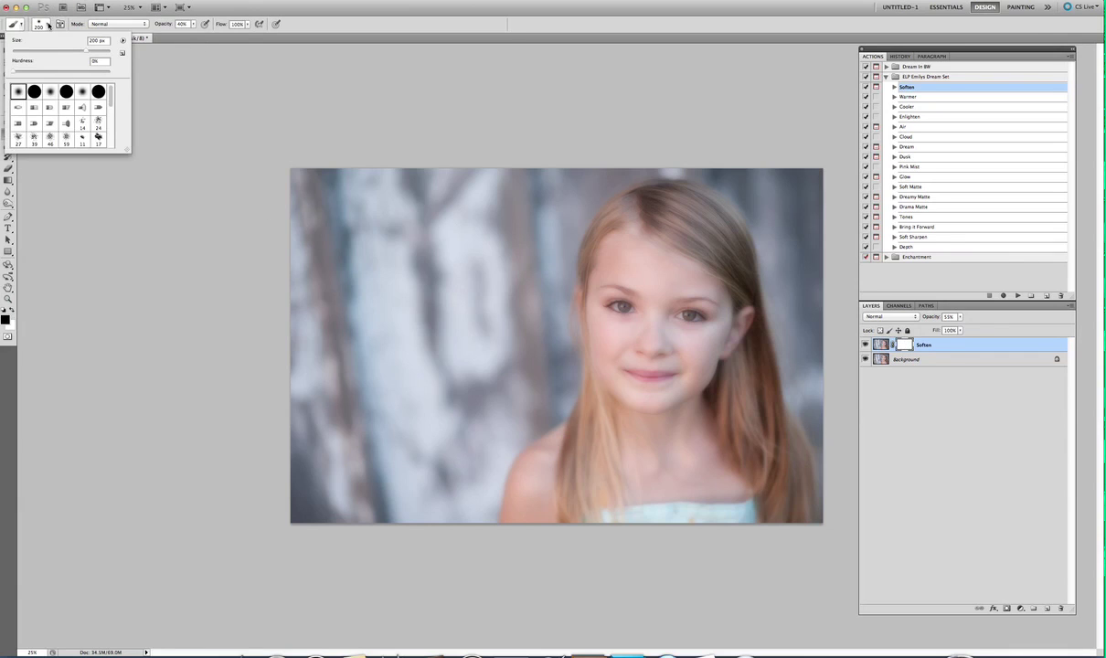
click(282, 94)
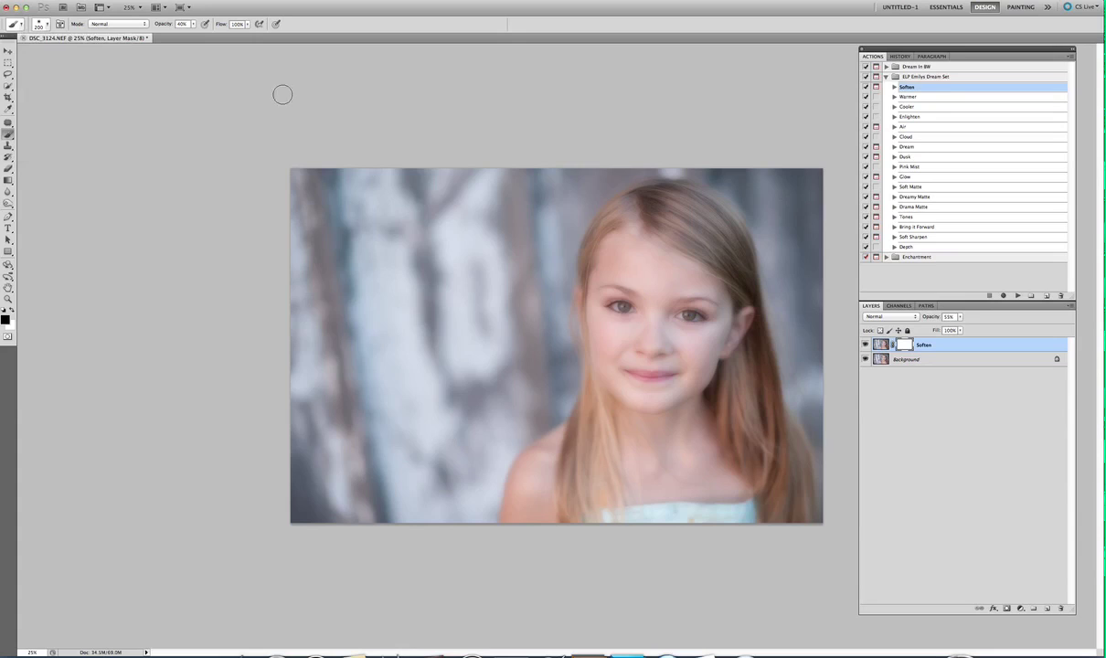
key(bracketright)
key(bracketright)
key(bracketright)
key(bracketright)
key(bracketright)
key(bracketright)
key(bracketright)
mouse_move(621, 373)
mouse_down()
mouse_move(638, 274)
mouse_move(647, 347)
mouse_move(605, 330)
mouse_move(642, 322)
mouse_move(620, 353)
mouse_move(607, 479)
mouse_move(574, 471)
mouse_move(692, 353)
mouse_move(684, 410)
mouse_move(681, 380)
mouse_move(670, 402)
mouse_move(668, 369)
mouse_move(692, 307)
mouse_move(681, 265)
mouse_move(685, 313)
mouse_move(661, 383)
mouse_move(648, 290)
mouse_move(635, 388)
mouse_move(640, 371)
mouse_move(657, 381)
mouse_move(701, 335)
mouse_move(707, 348)
mouse_move(695, 302)
mouse_move(673, 481)
mouse_move(573, 483)
mouse_move(668, 302)
mouse_move(668, 357)
mouse_move(655, 329)
mouse_move(689, 314)
mouse_move(694, 358)
mouse_move(673, 516)
mouse_move(679, 414)
mouse_move(647, 421)
mouse_move(682, 314)
mouse_move(627, 302)
mouse_move(699, 319)
mouse_move(630, 303)
mouse_move(674, 319)
mouse_move(679, 331)
mouse_move(668, 430)
mouse_move(587, 502)
mouse_move(625, 409)
mouse_move(678, 489)
mouse_move(717, 495)
mouse_move(715, 455)
mouse_move(679, 376)
mouse_move(673, 502)
mouse_move(668, 345)
mouse_move(624, 350)
mouse_move(603, 469)
mouse_move(651, 331)
mouse_move(676, 393)
mouse_move(676, 313)
mouse_move(820, 316)
mouse_move(648, 336)
mouse_move(3, 279)
mouse_move(13, 296)
mouse_move(41, 288)
mouse_move(864, 357)
mouse_up()
key(6)
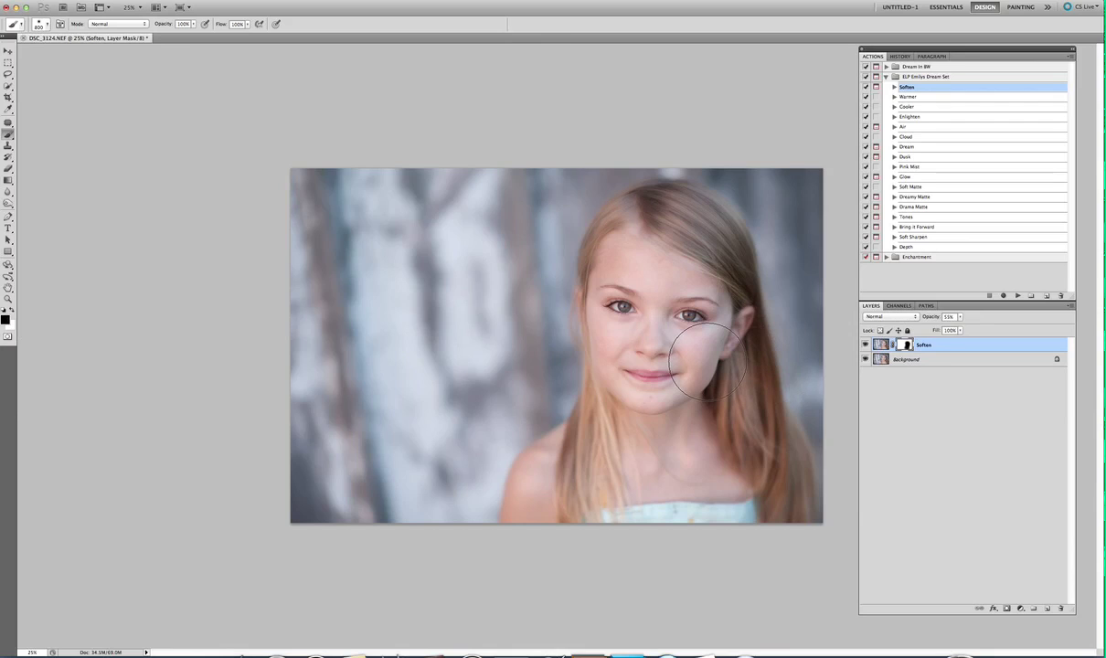
click(707, 361)
Step: Toggle the Soften layer's visibility to compare its effect, and flatten the image
click(865, 345)
click(866, 346)
click(902, 57)
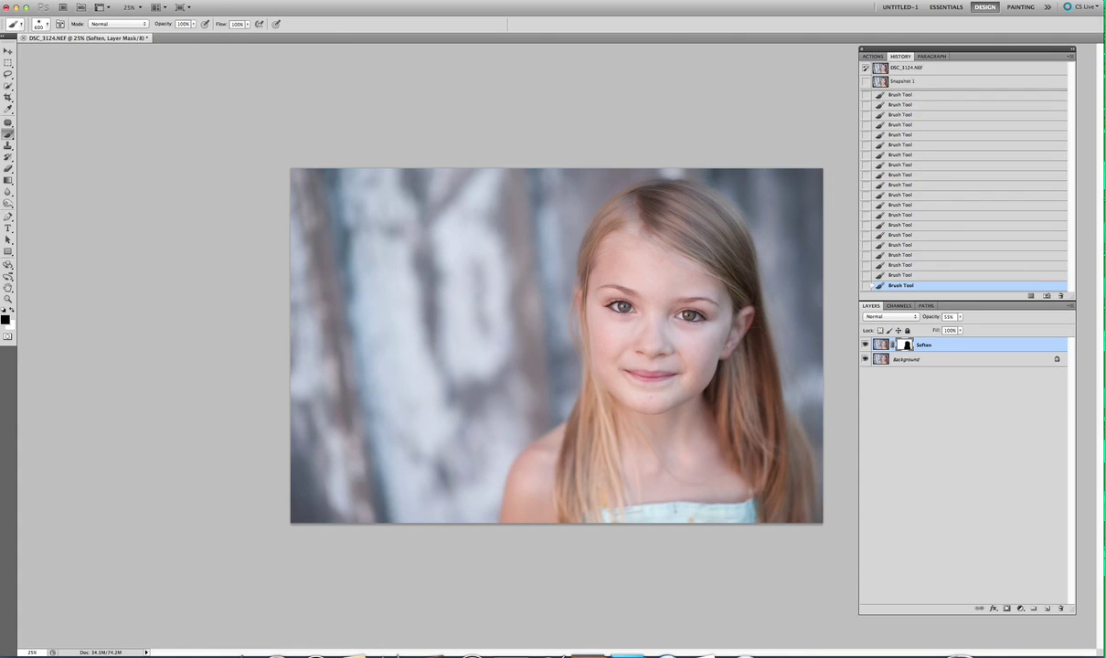
click(117, 0)
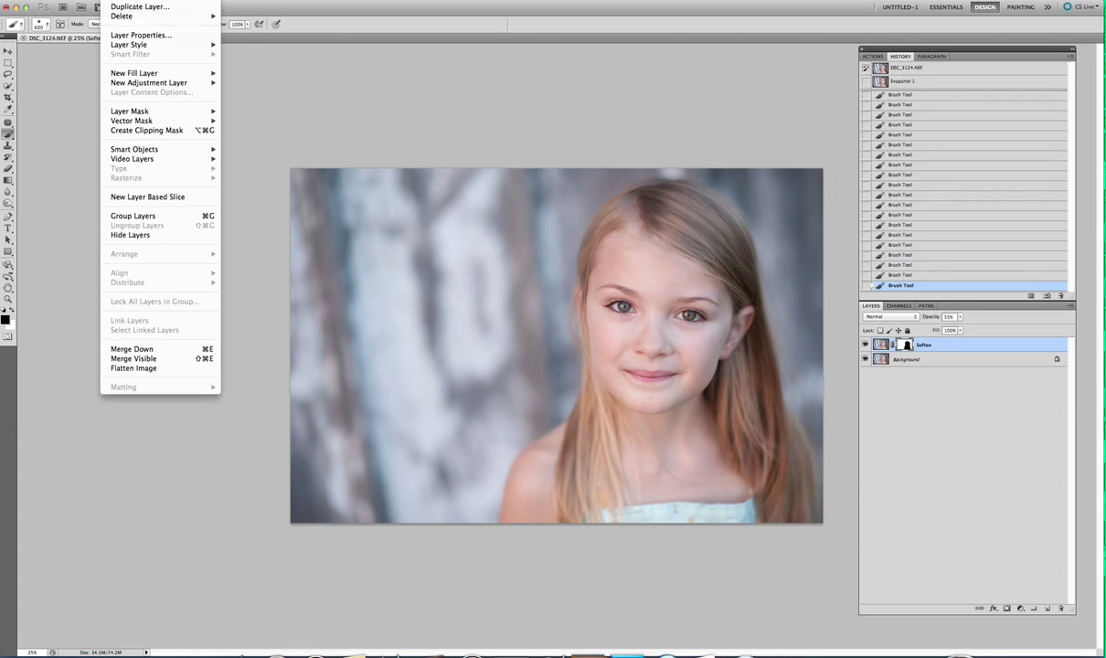
click(121, 368)
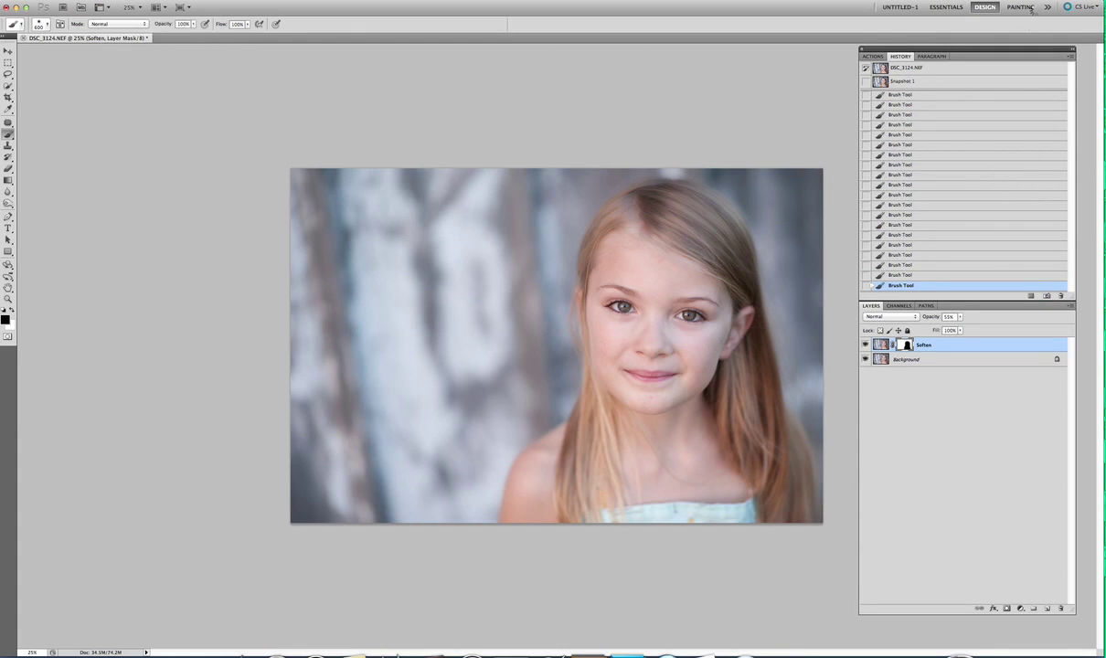
Step: Run the Warmer action and set the Warm layer's opacity to 55%
click(875, 57)
click(878, 96)
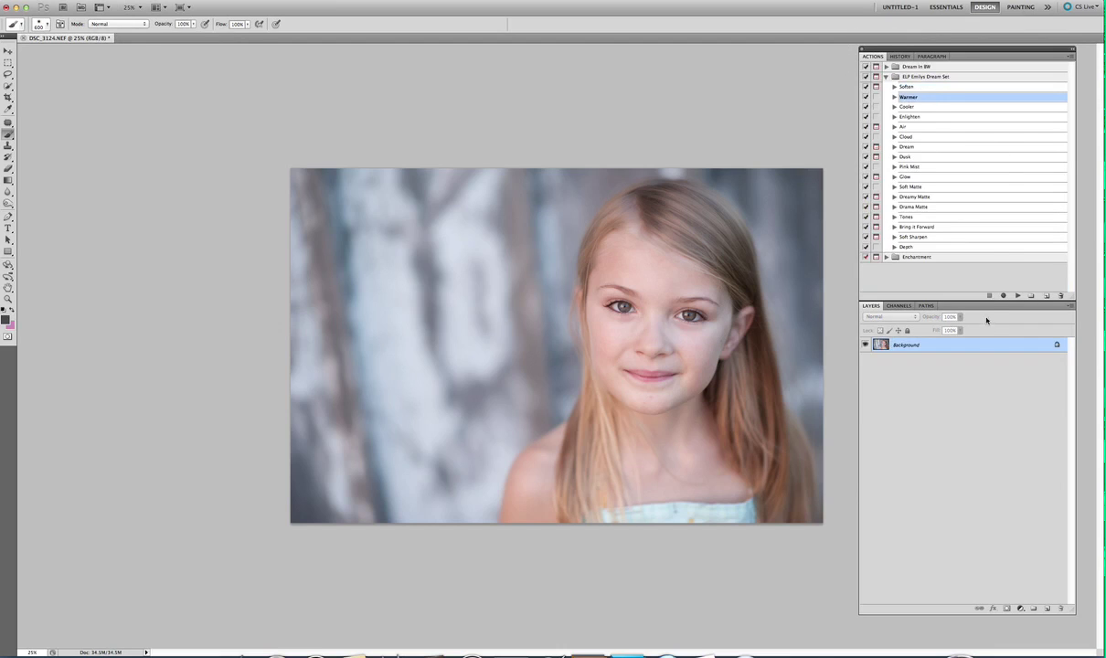
click(1018, 296)
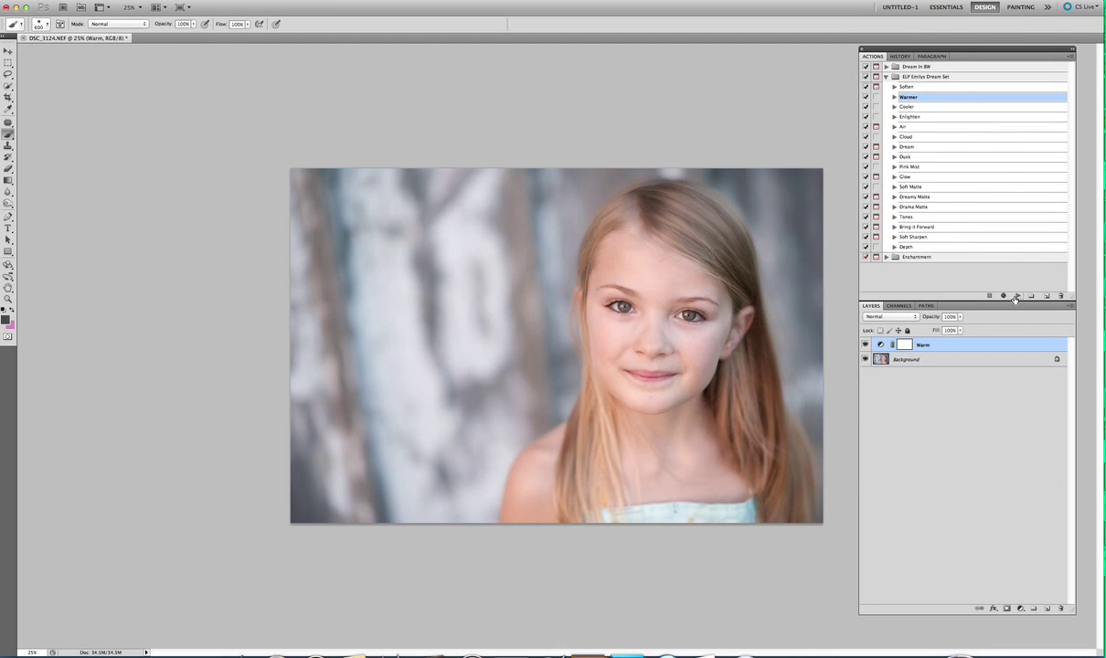
click(961, 317)
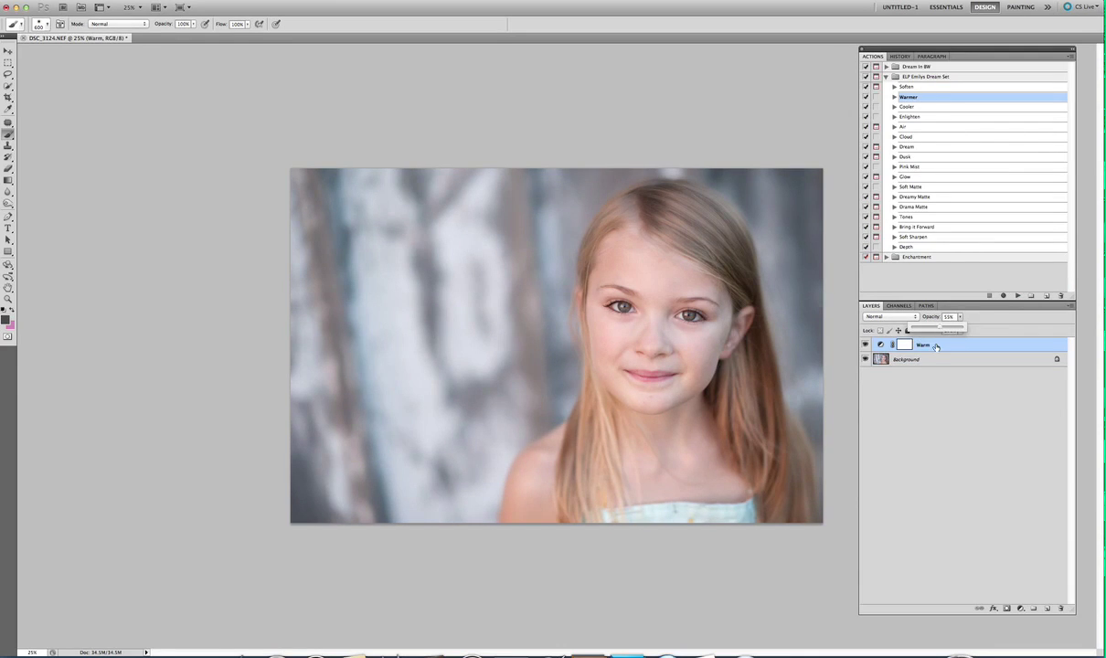
Step: Compare the photo with and without the Warm layer, and delete that layer
click(866, 345)
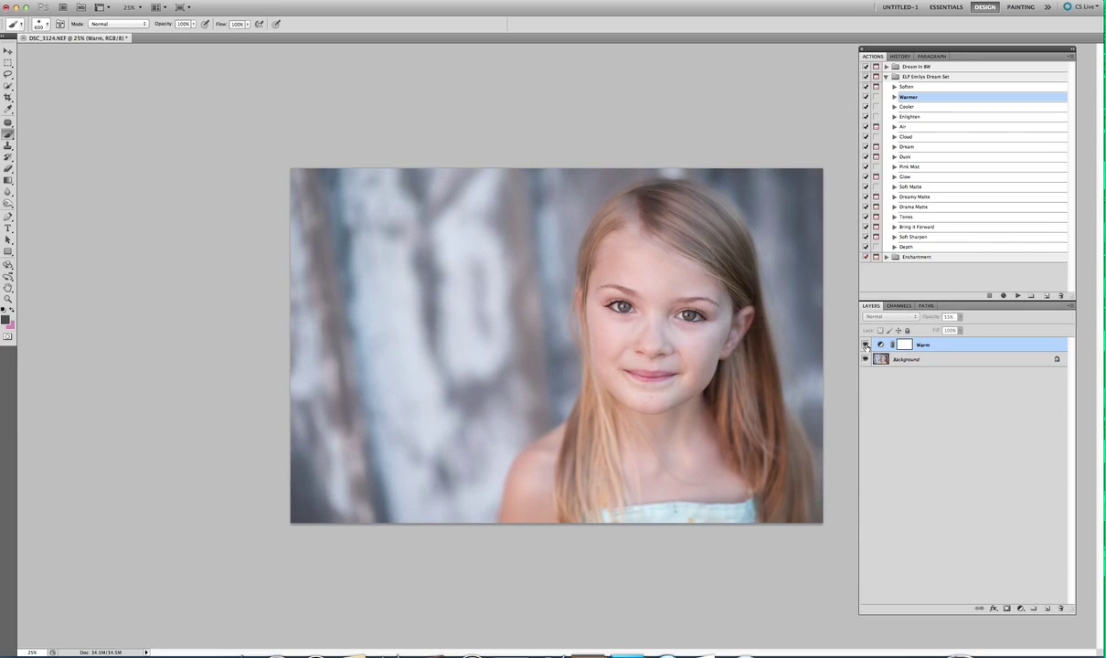
click(866, 345)
click(865, 345)
click(866, 345)
click(866, 345)
key(Delete)
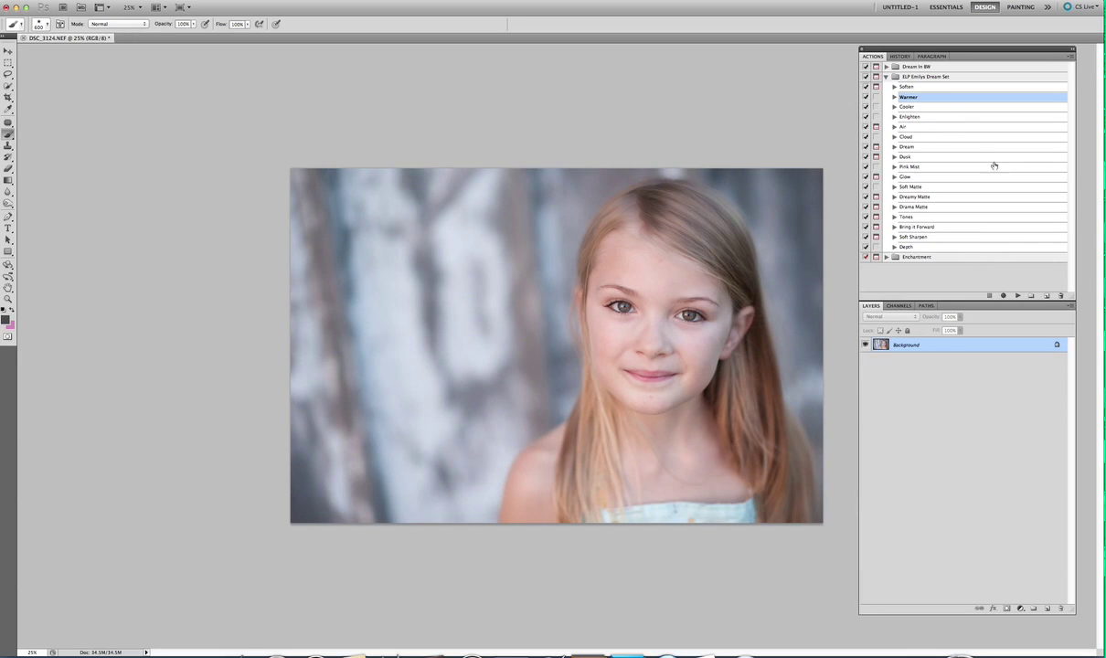
Step: Run the Air action on the photo and expand the resulting Air layer group
click(905, 126)
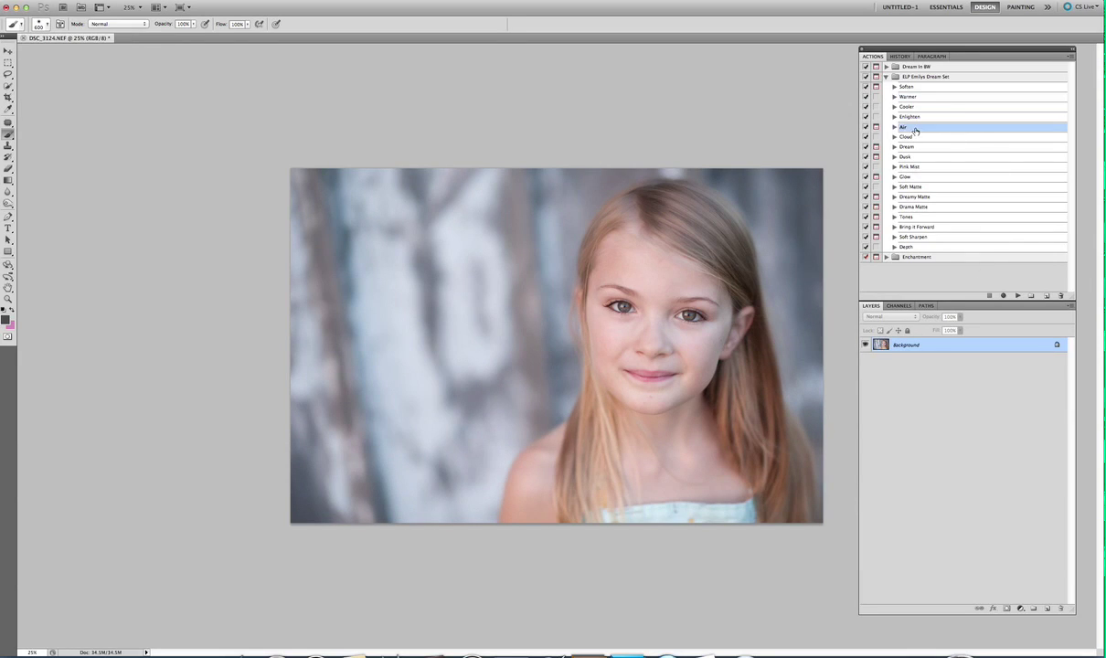
click(1022, 294)
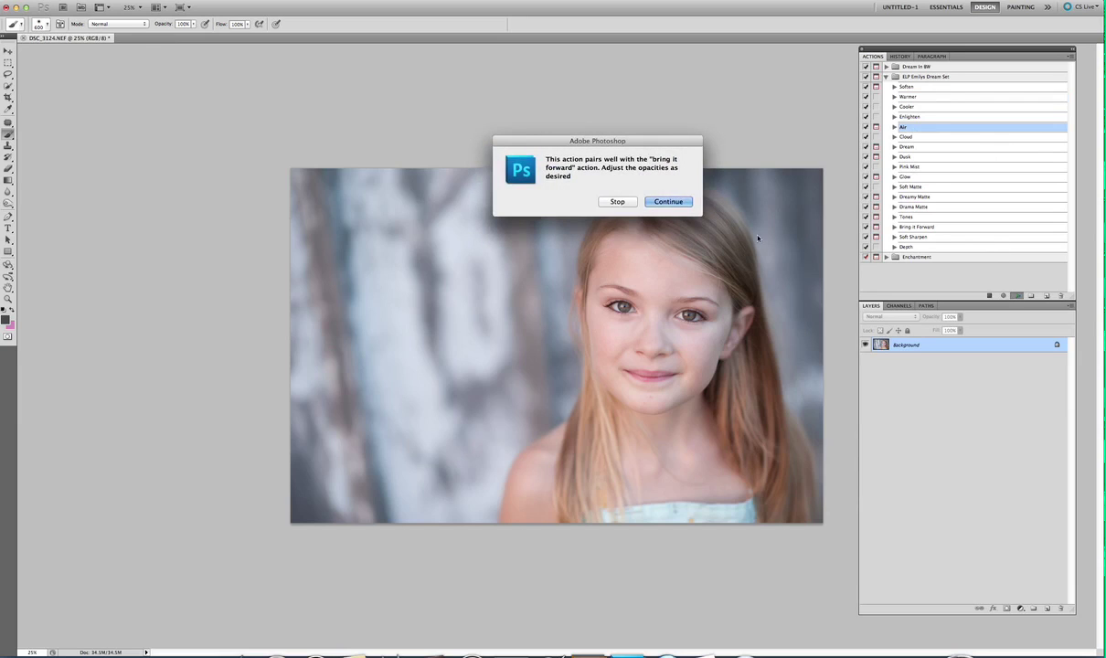
click(667, 202)
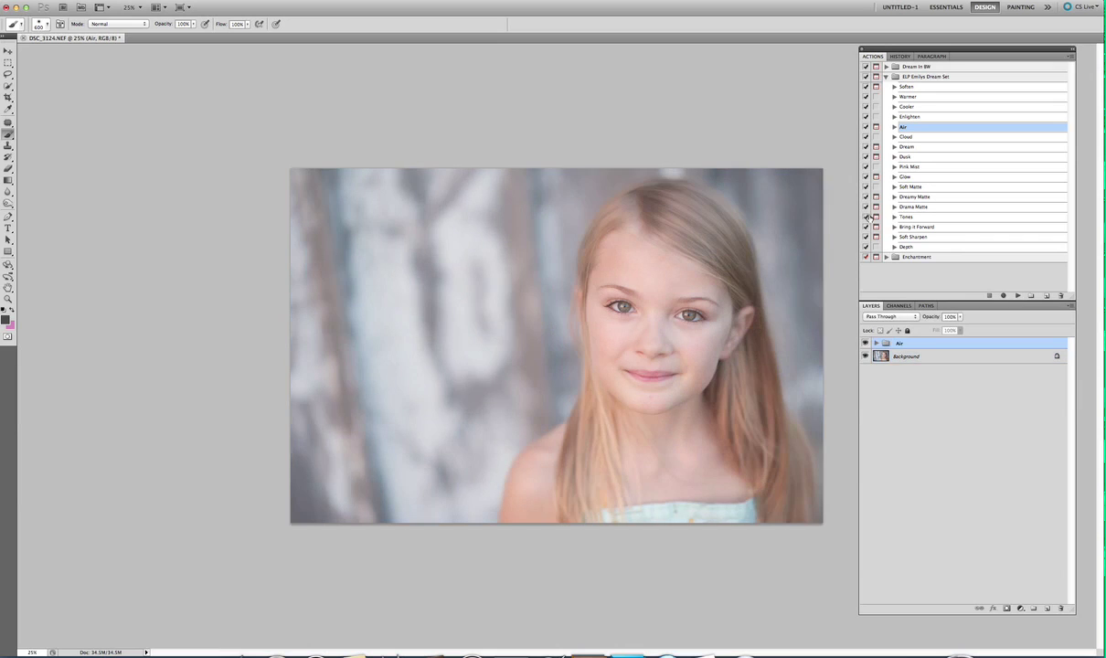
click(876, 344)
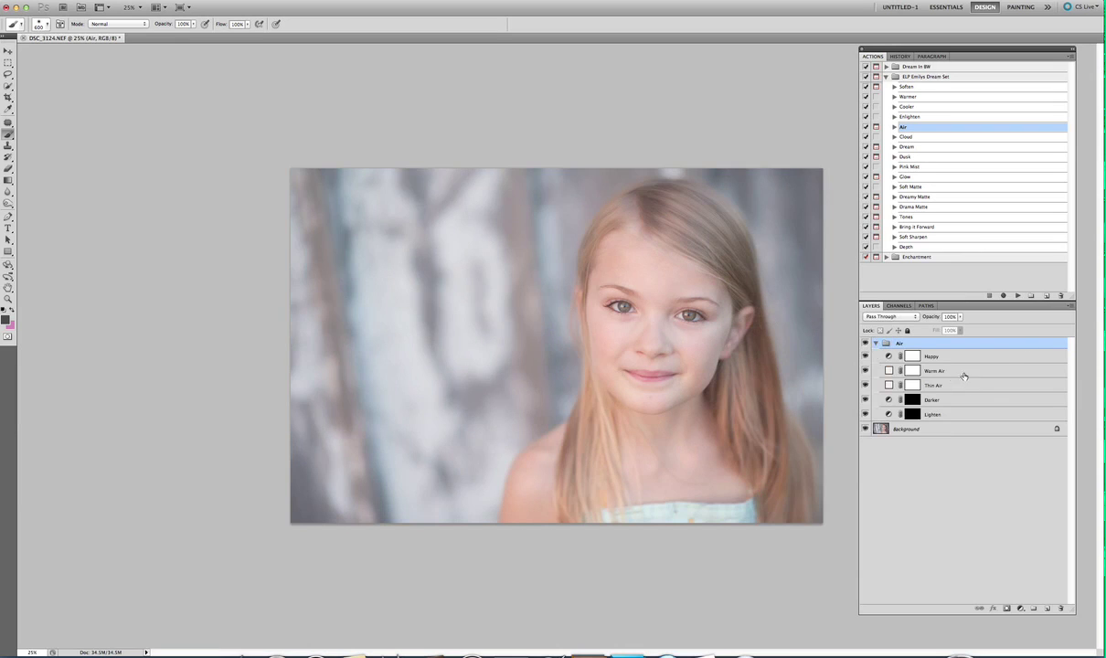
Step: Check the effect of the Warm Air and Thin Air layers, and set Thin Air's opacity to 14%
click(935, 371)
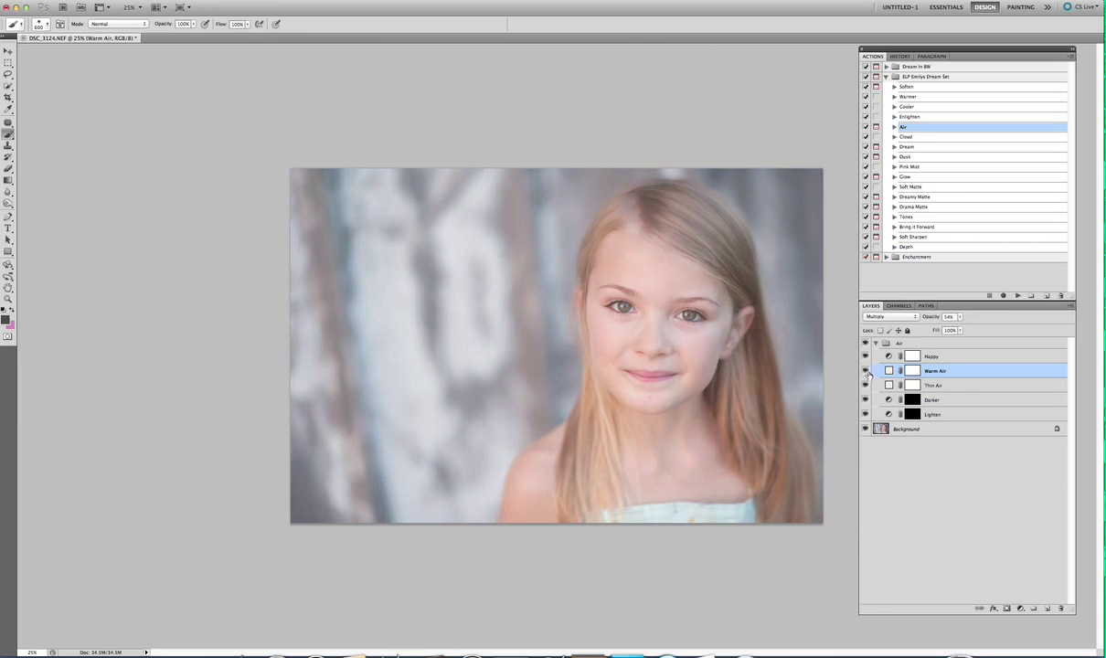
click(866, 371)
click(866, 385)
click(865, 386)
key(alt+bracketleft)
click(960, 330)
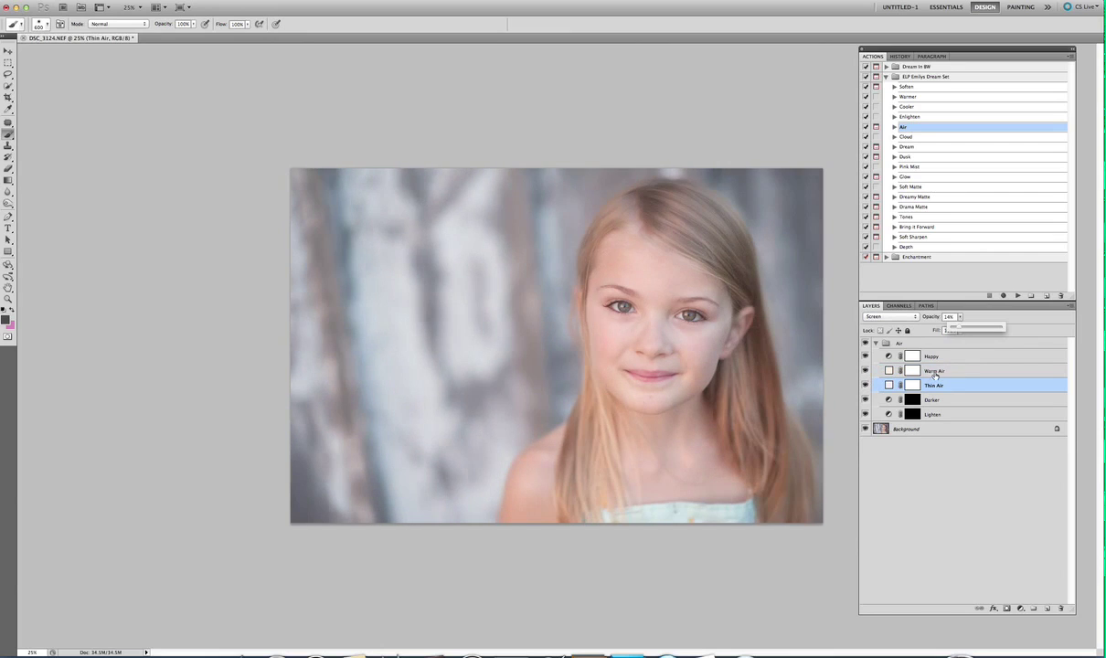
Step: Paint black over the girl's face on the Thin Air layer's mask with a 1000 px brush at 100% opacity
click(911, 386)
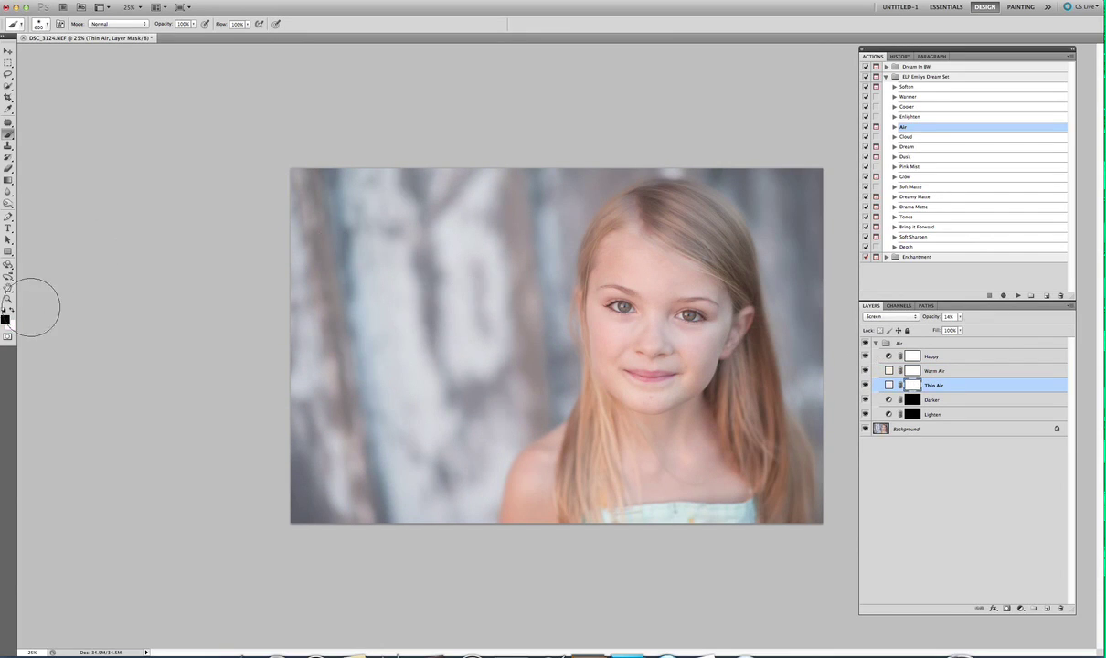
key(2)
key(bracketright)
key(bracketright)
key(bracketright)
key(bracketright)
mouse_move(681, 319)
mouse_down()
mouse_move(647, 353)
mouse_move(646, 307)
mouse_move(613, 365)
mouse_move(646, 383)
mouse_up()
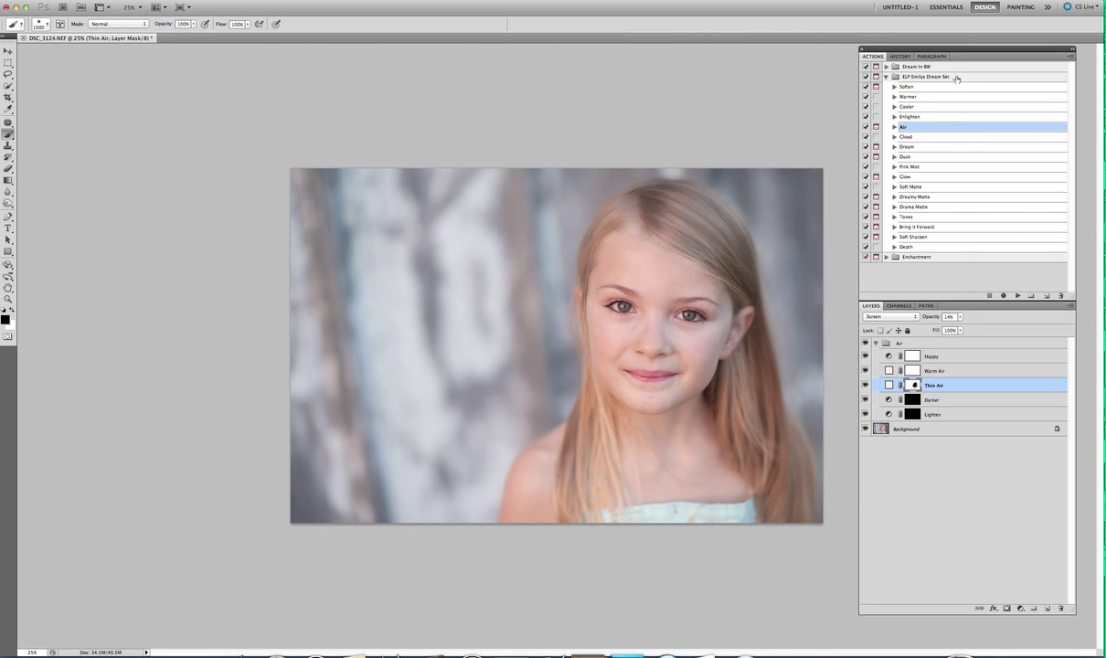
Step: Undo the brush strokes on the Thin Air mask by stepping back through the history to the opacity change
click(900, 57)
click(955, 265)
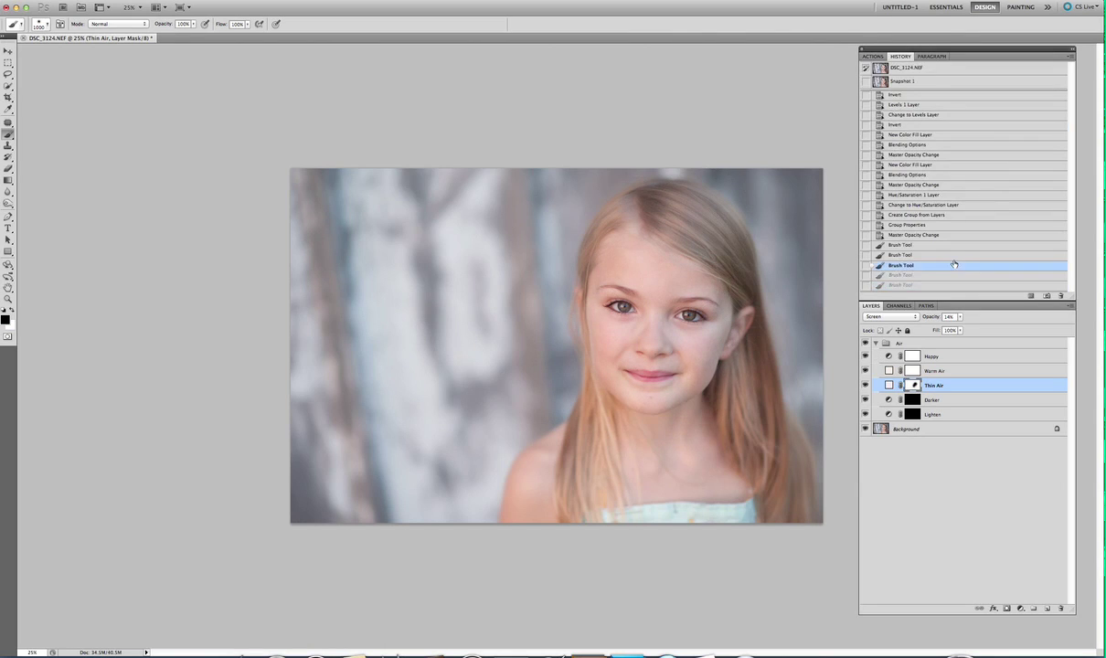
click(951, 255)
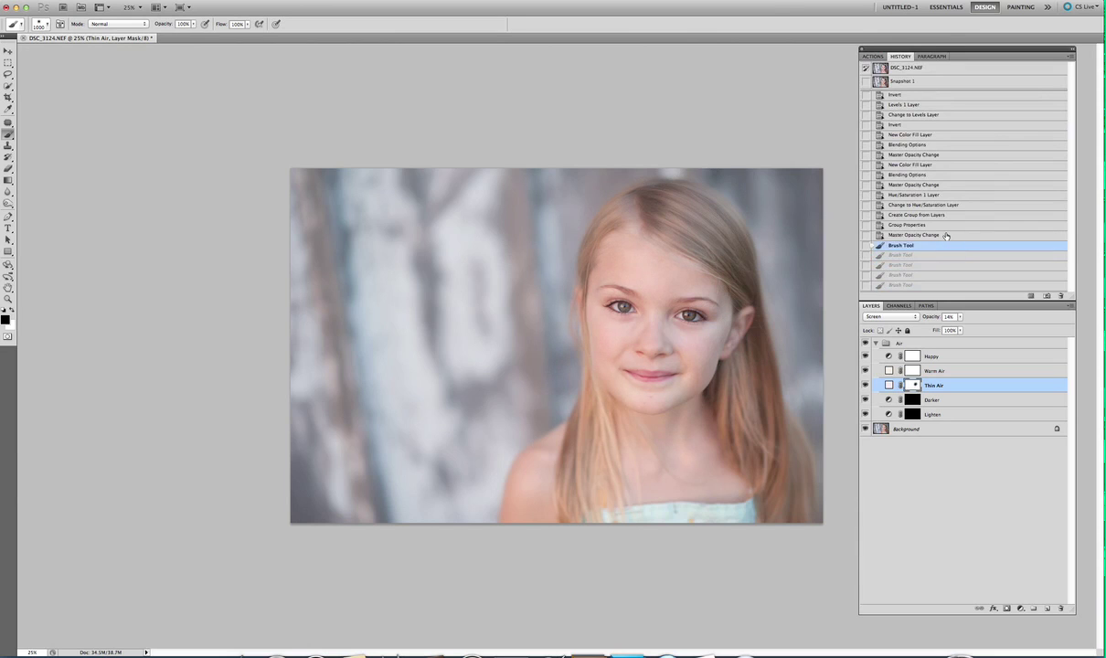
click(914, 236)
click(873, 56)
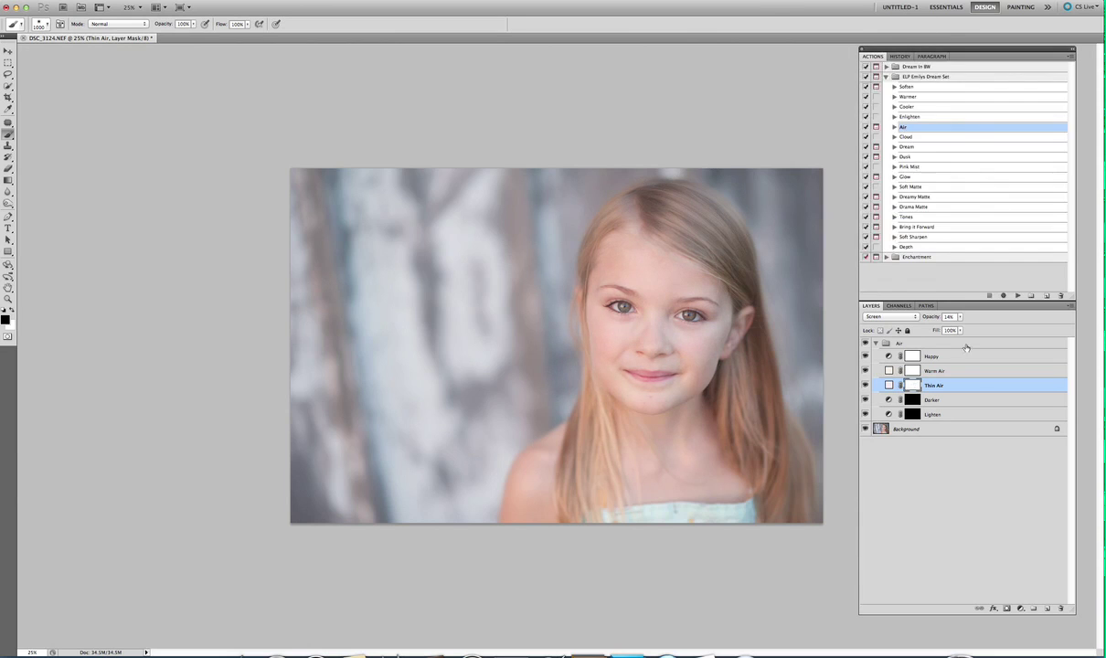
Step: Set the brush opacity to 20% and paint black over the girl's face on the Thin Air mask
key(2)
key(2)
mouse_move(615, 277)
mouse_down()
mouse_move(635, 346)
mouse_move(691, 320)
mouse_move(631, 311)
mouse_move(673, 348)
mouse_move(644, 352)
mouse_move(645, 284)
mouse_move(608, 448)
mouse_move(744, 449)
mouse_up()
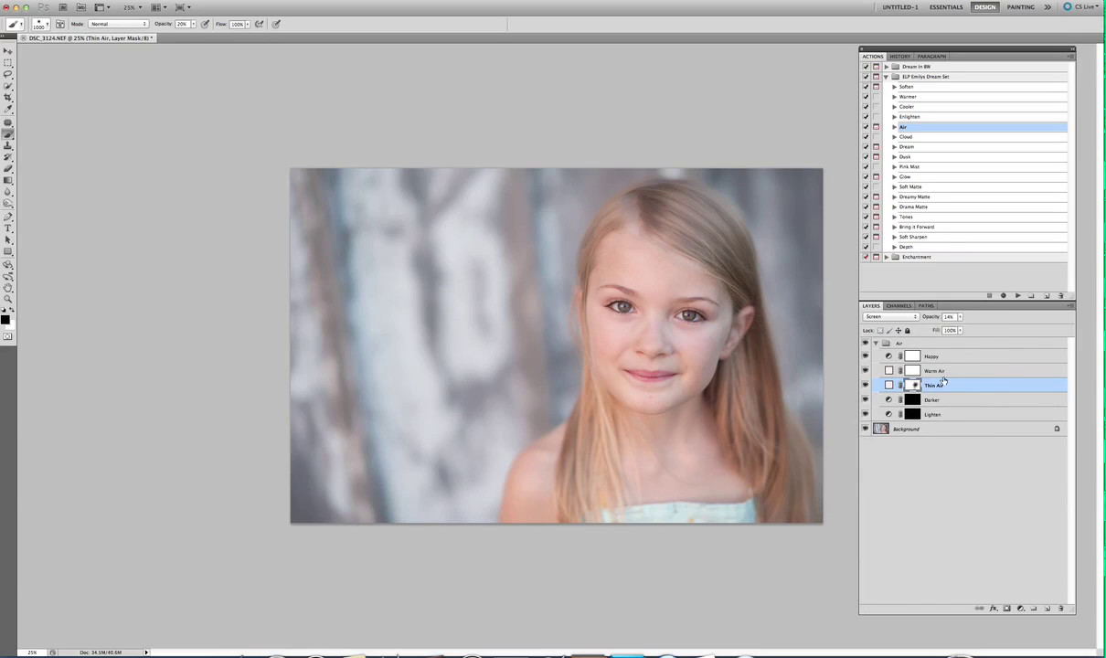
Step: Set the Warm Air layer's opacity to 38% and select the Background layer
click(937, 371)
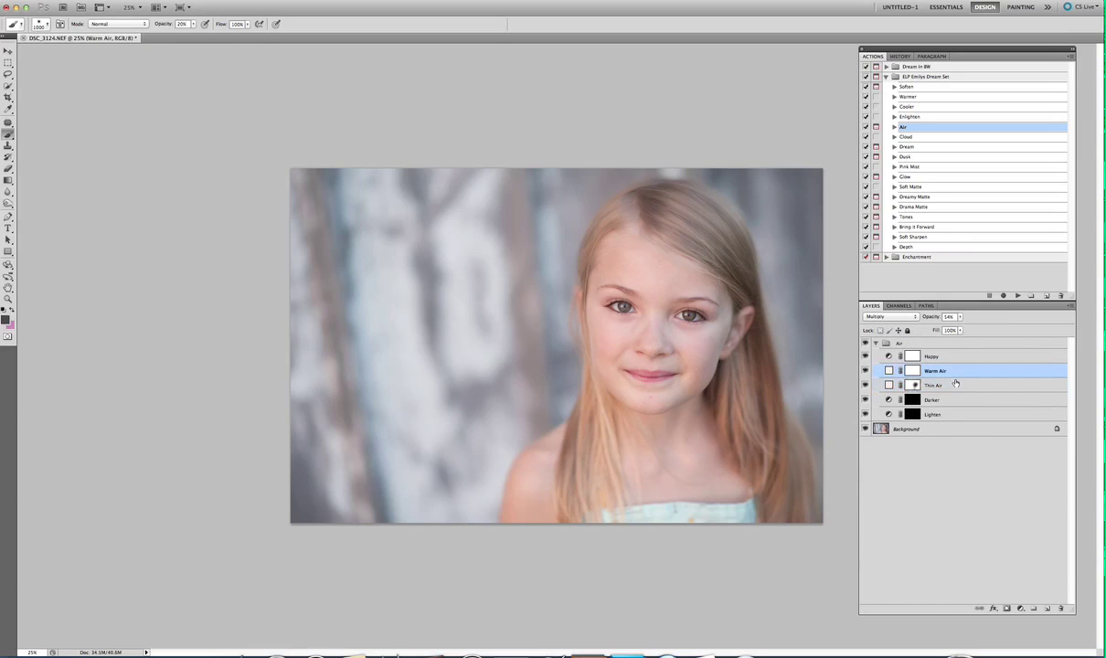
click(960, 317)
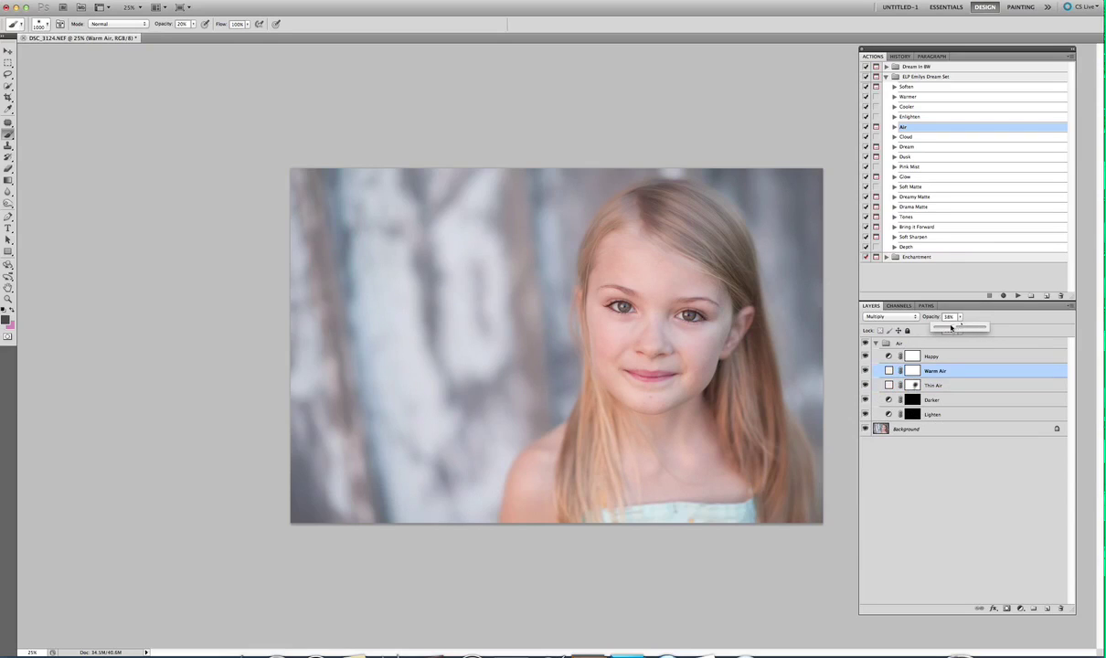
click(876, 343)
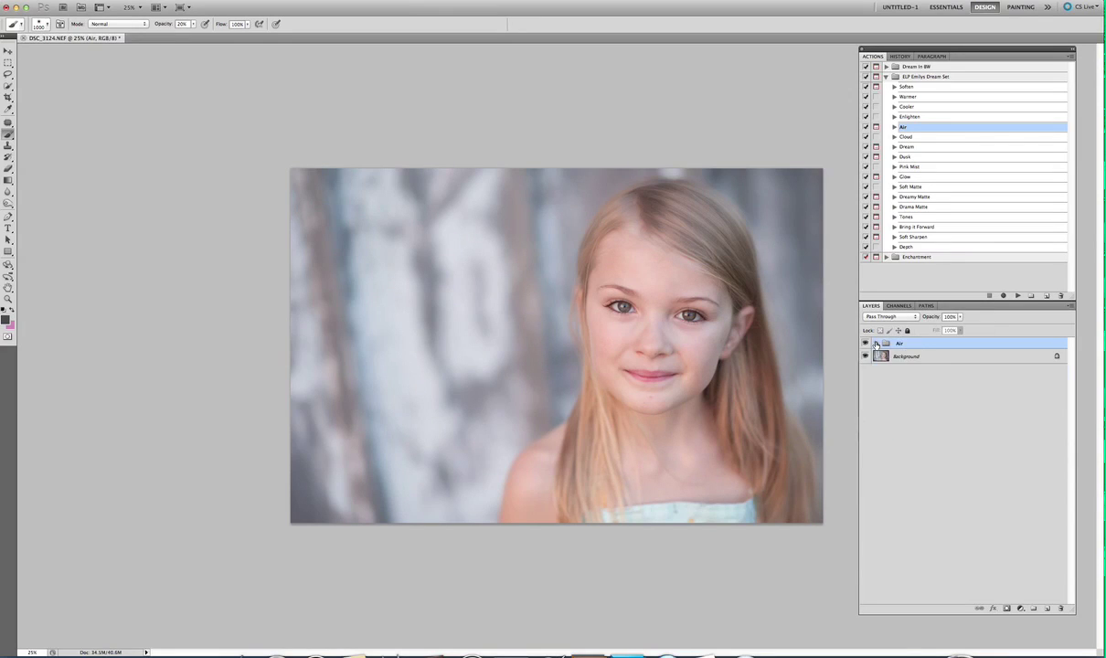
click(876, 343)
click(918, 430)
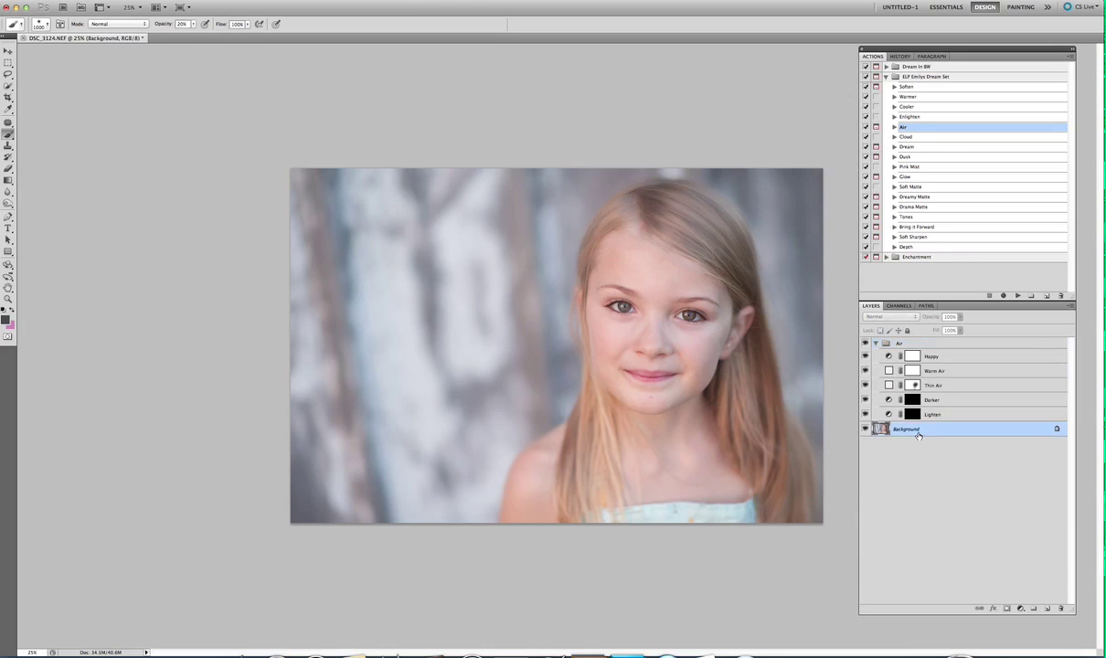
Step: Run the Bring it Forward action on the Background layer and compare the photo with the new layer hidden and shown
click(942, 228)
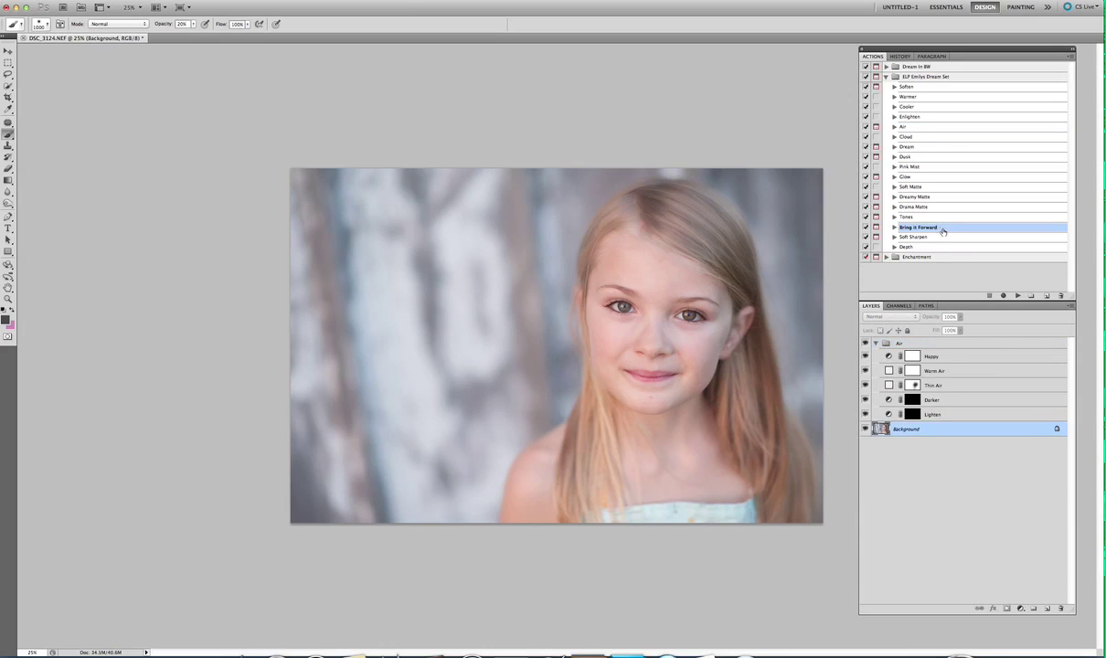
click(1016, 295)
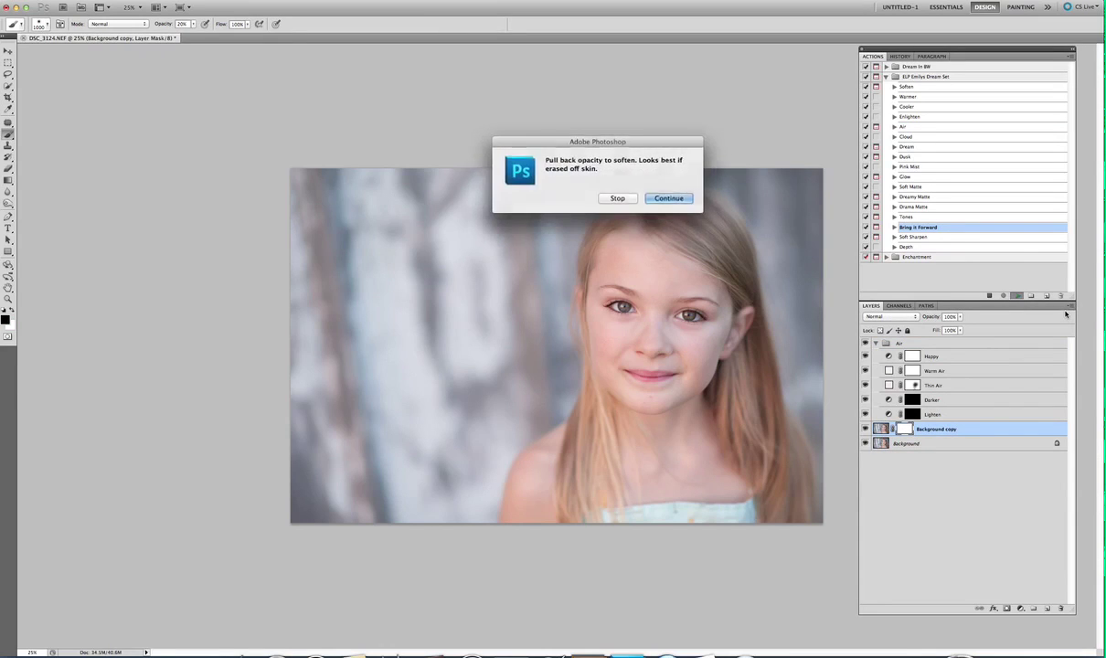
click(677, 199)
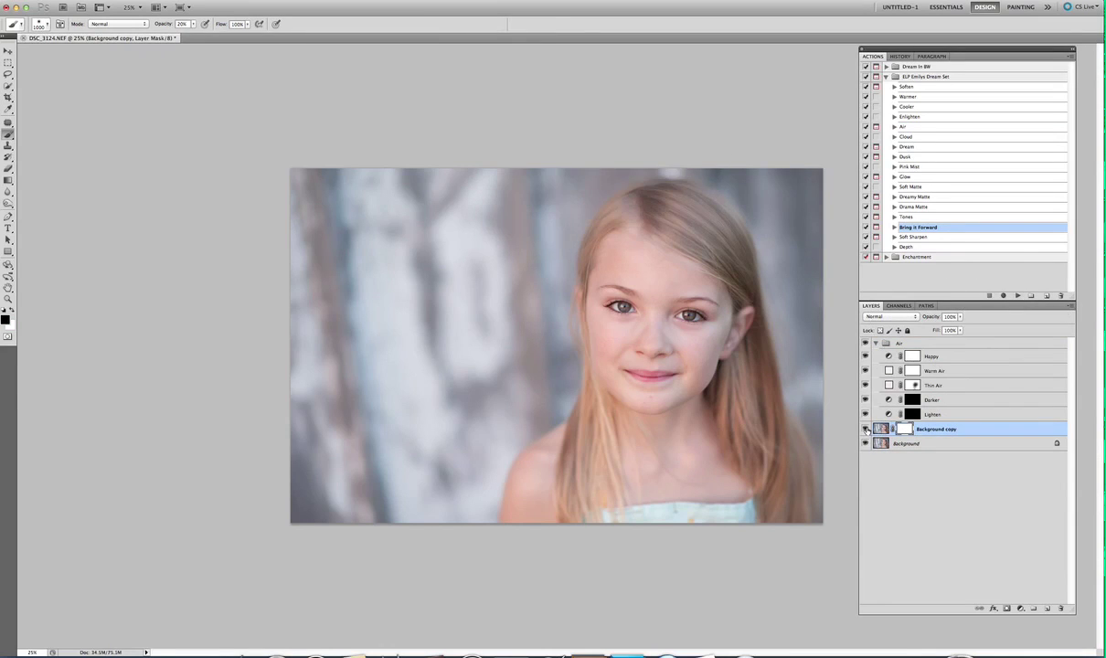
click(866, 429)
click(867, 430)
Step: Collapse the Air group and clear it together with the Background copy layer, leaving only the Background layer
click(876, 343)
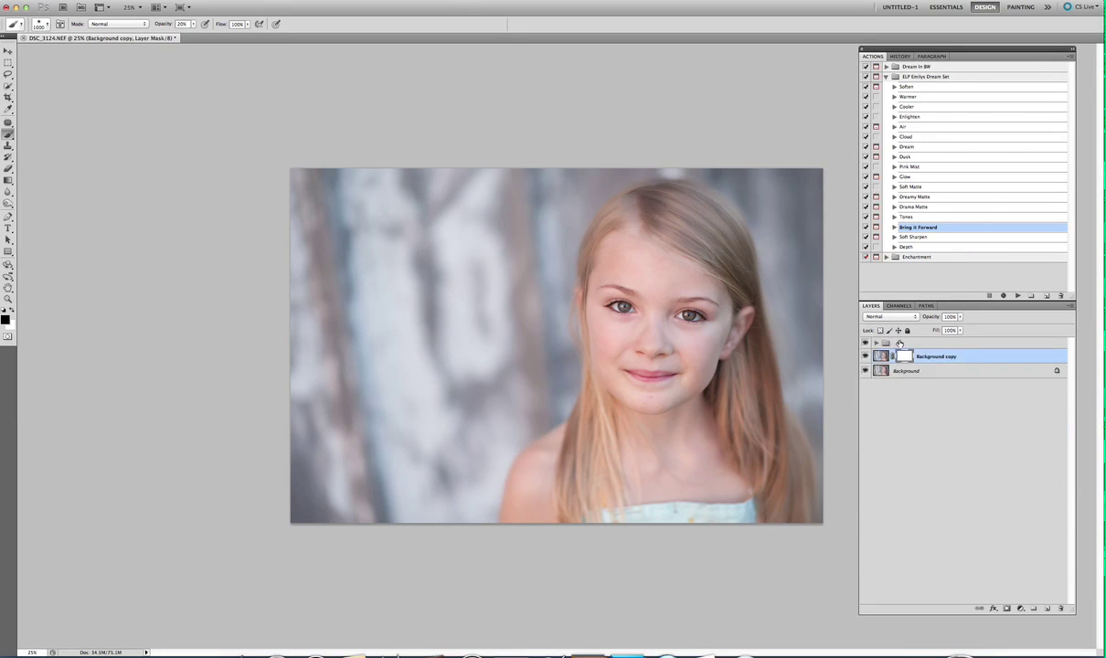
click(906, 343)
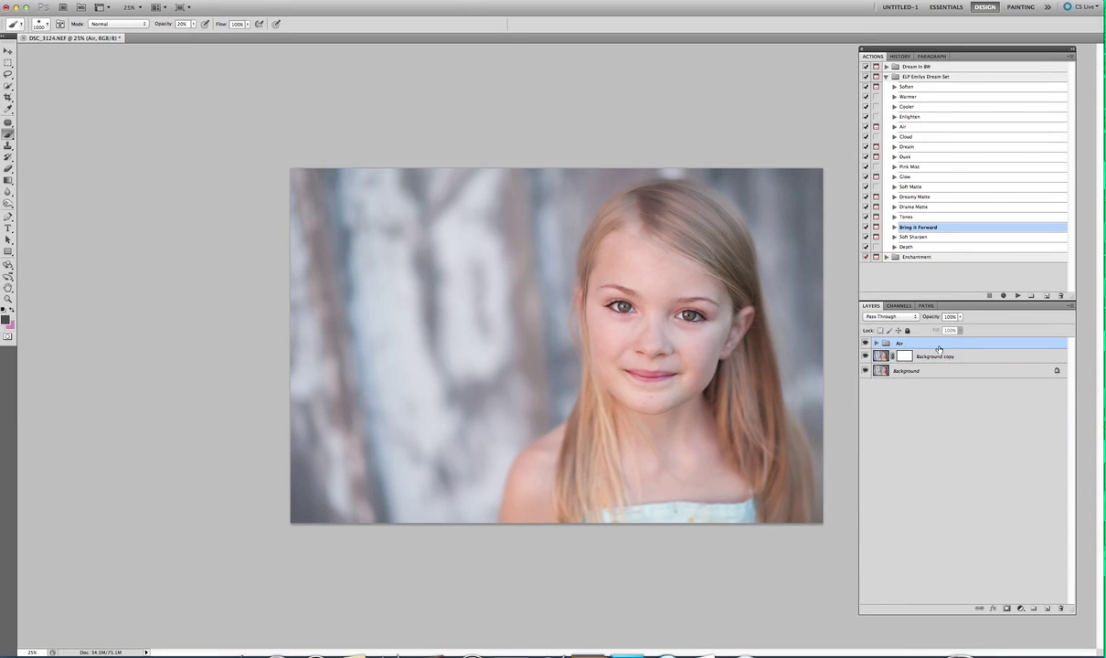
key(super+shift+e)
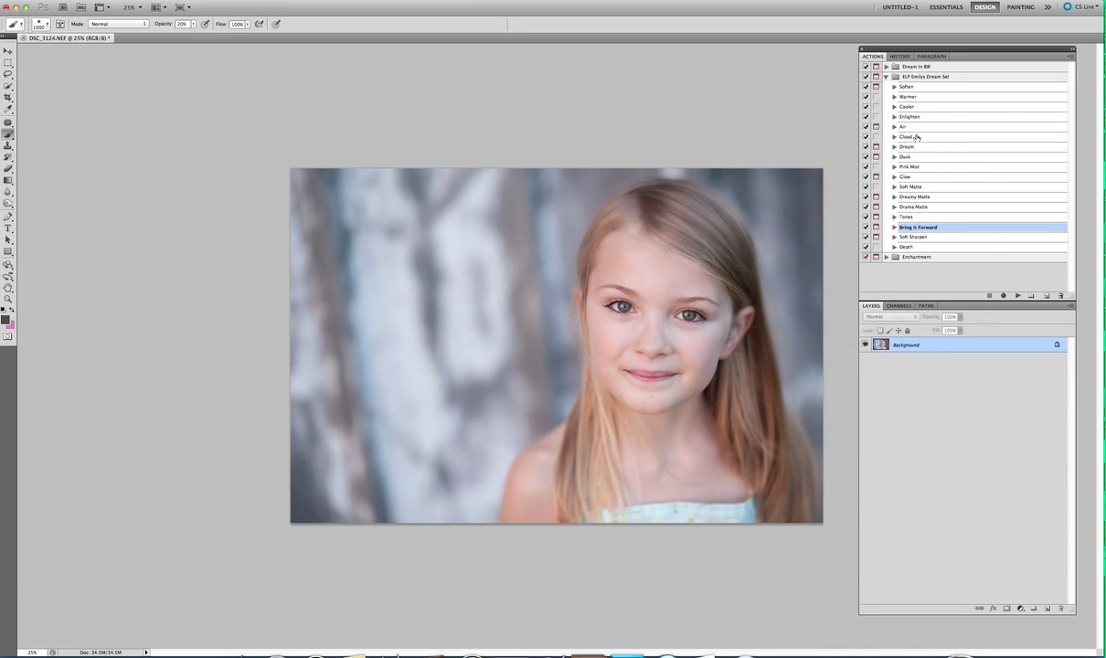
Step: Run the Cloud action, followed by the Bring it Forward action on the Background layer
click(883, 136)
click(1018, 296)
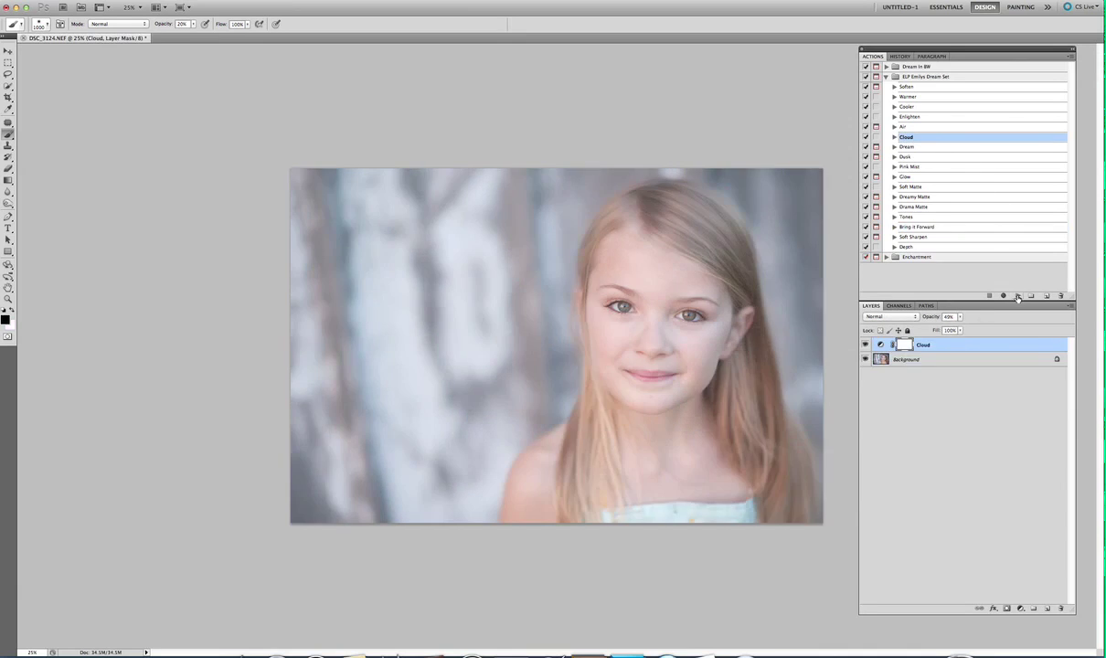
click(960, 360)
click(896, 227)
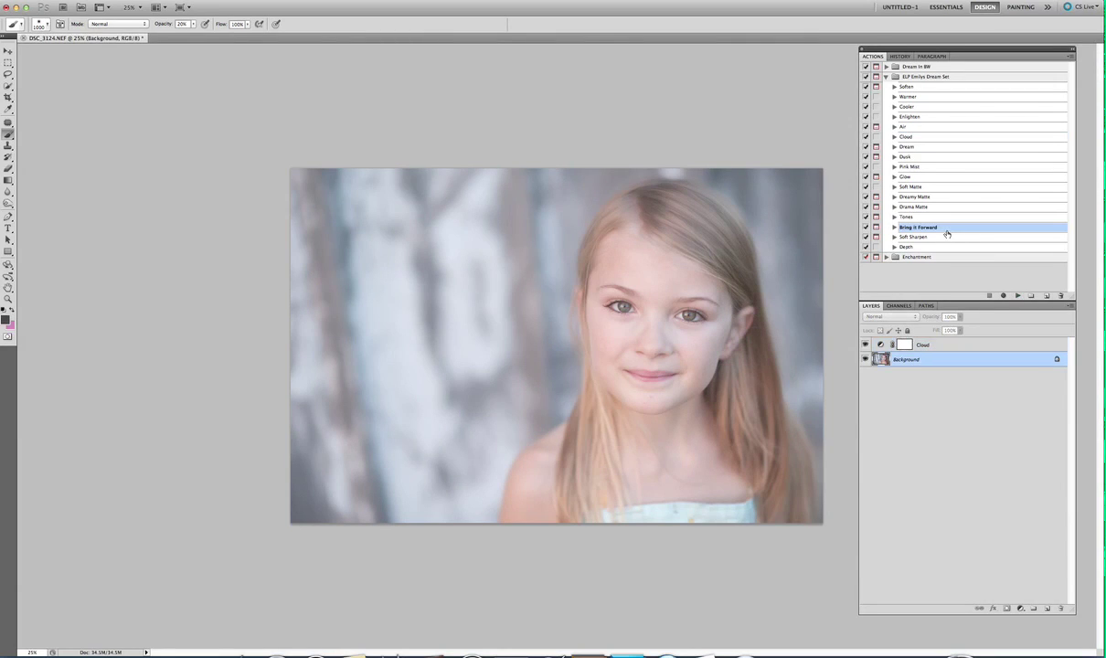
click(1018, 296)
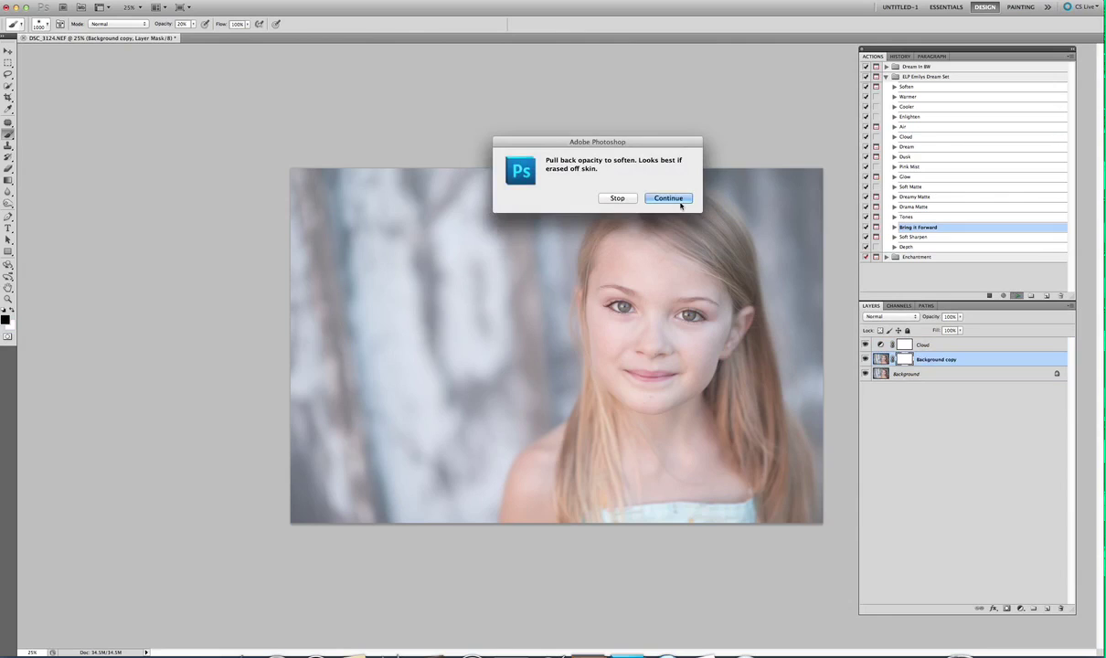
click(668, 198)
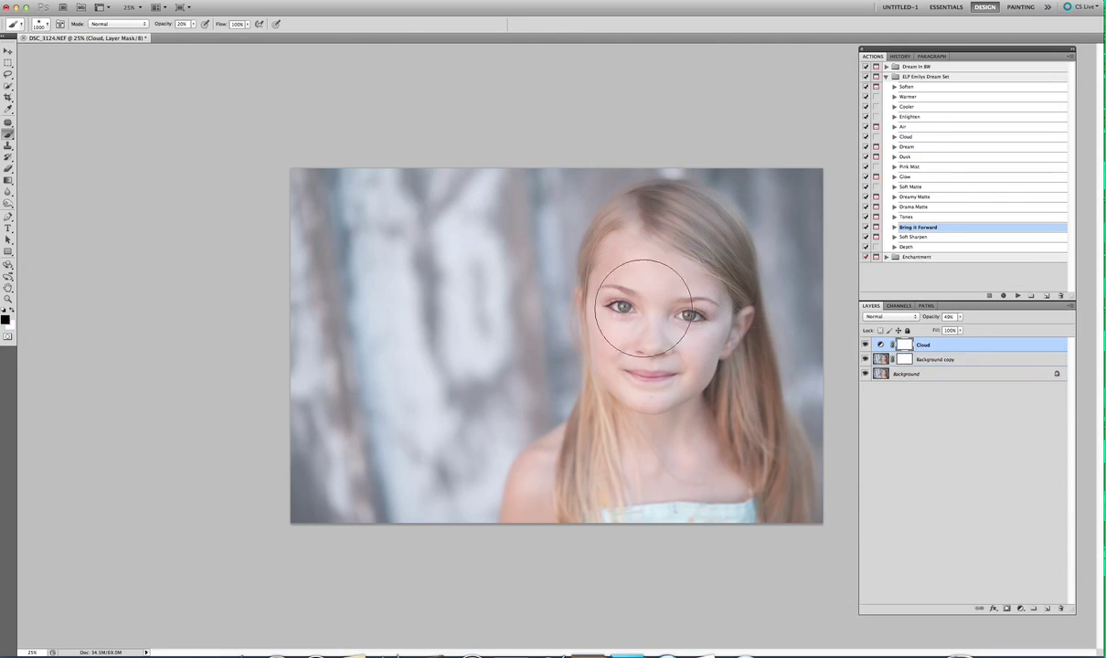
Step: Paint black over the girl's face on the Cloud layer's mask at 20% brush opacity and select the Background layer
mouse_move(642, 308)
mouse_down()
mouse_move(637, 359)
mouse_move(655, 321)
mouse_move(643, 375)
mouse_move(624, 339)
mouse_move(624, 294)
mouse_move(615, 356)
mouse_move(684, 343)
mouse_move(640, 266)
mouse_move(629, 372)
mouse_up()
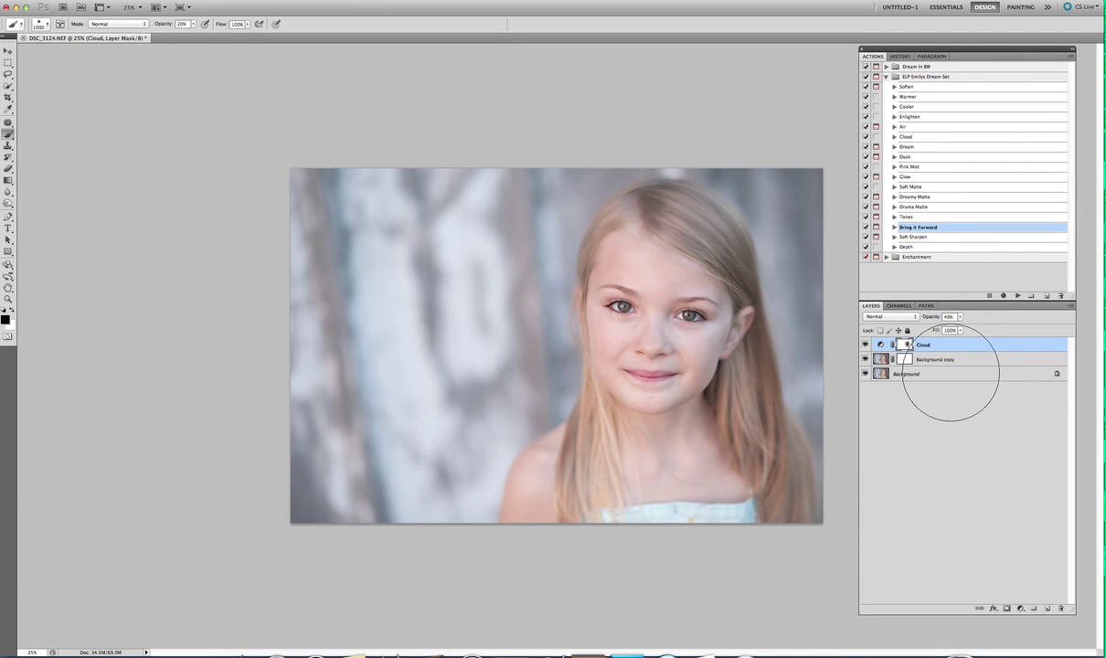
click(952, 375)
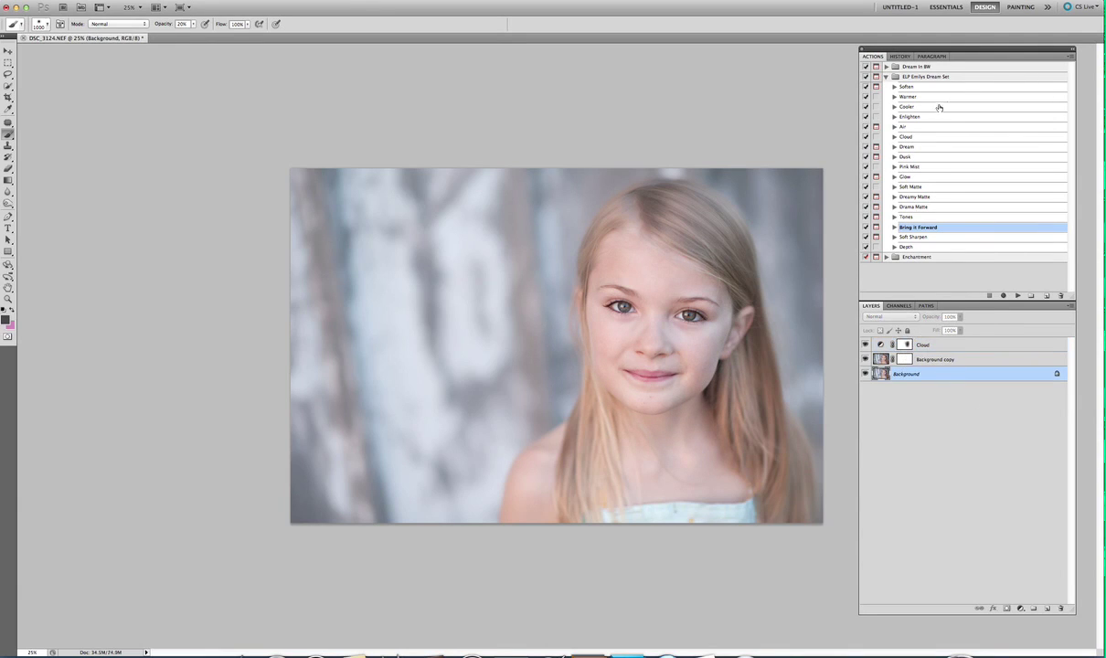
Step: Run the Warmer action directly above the Background layer and set the Cloud layer's opacity to 27%
click(905, 97)
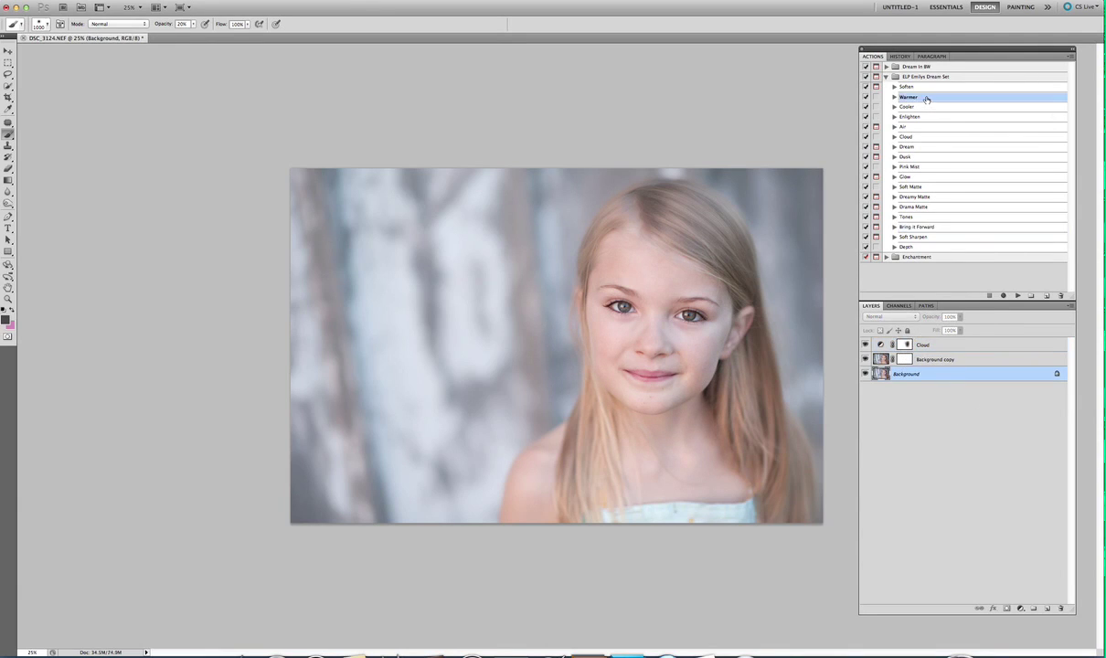
click(1017, 296)
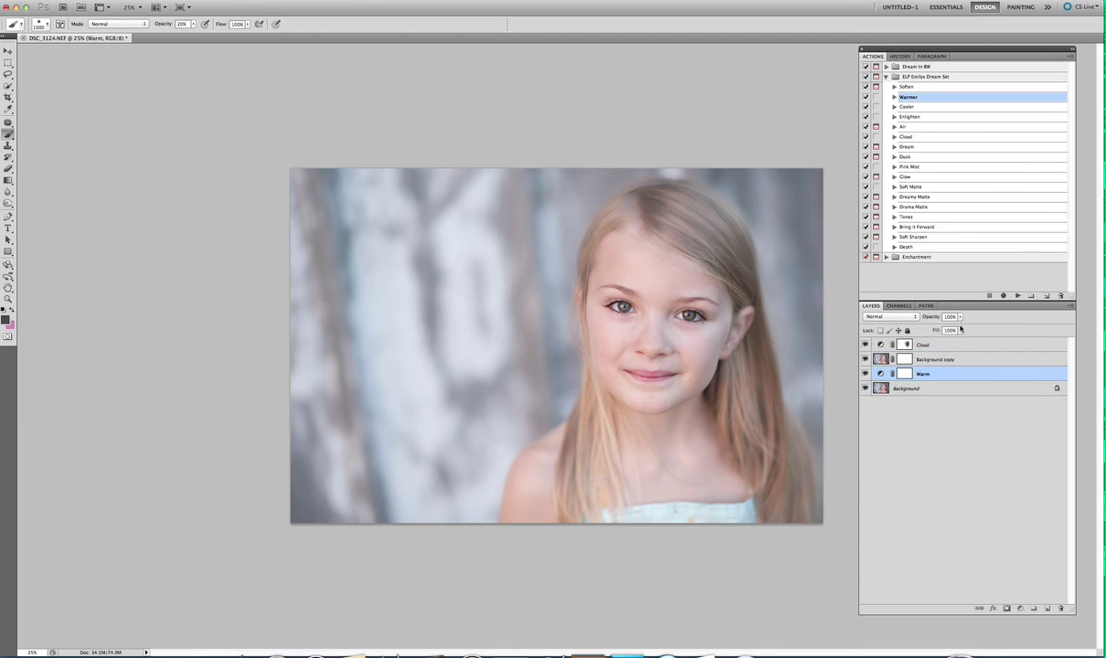
click(958, 343)
click(960, 317)
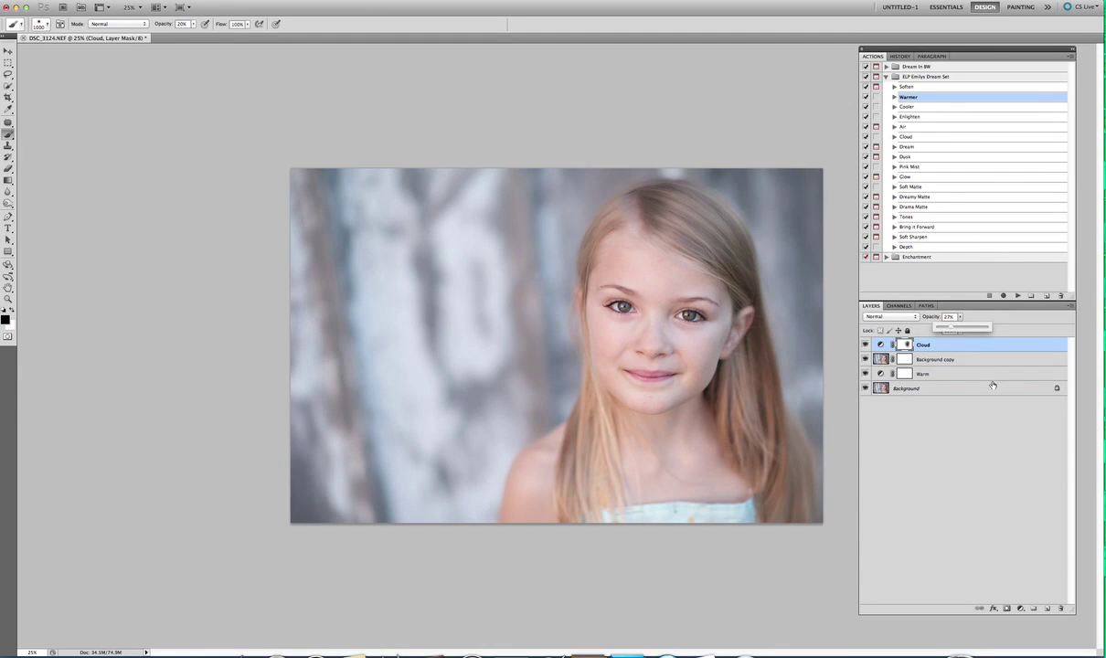
Step: Delete the Cloud, Background copy and Warm layers
key(BackSpace)
key(BackSpace)
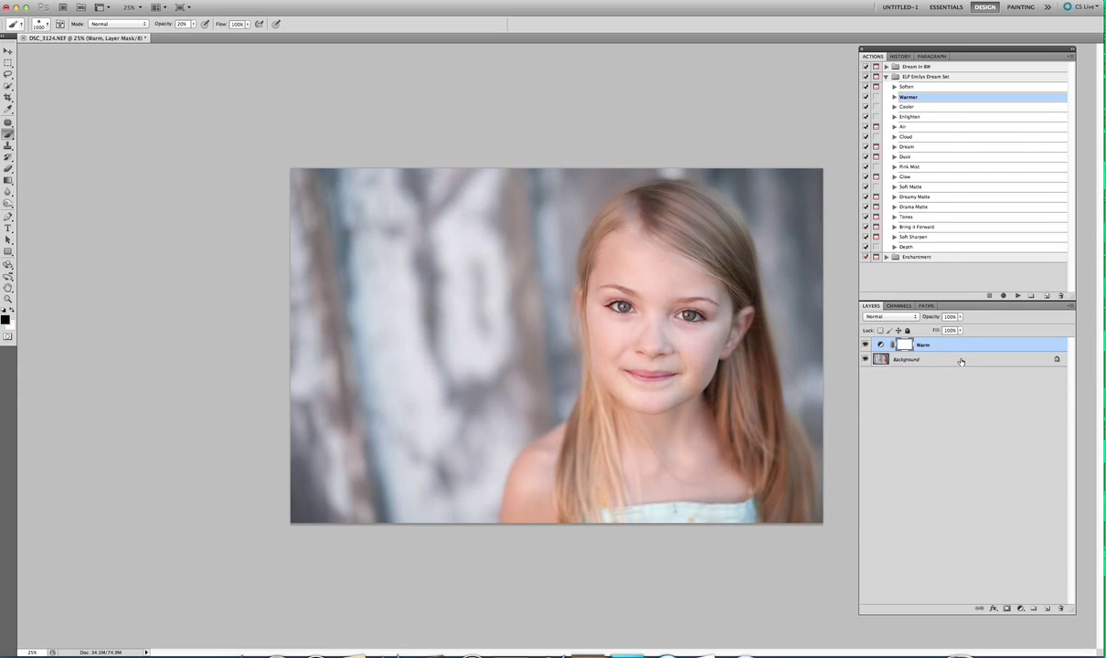
key(BackSpace)
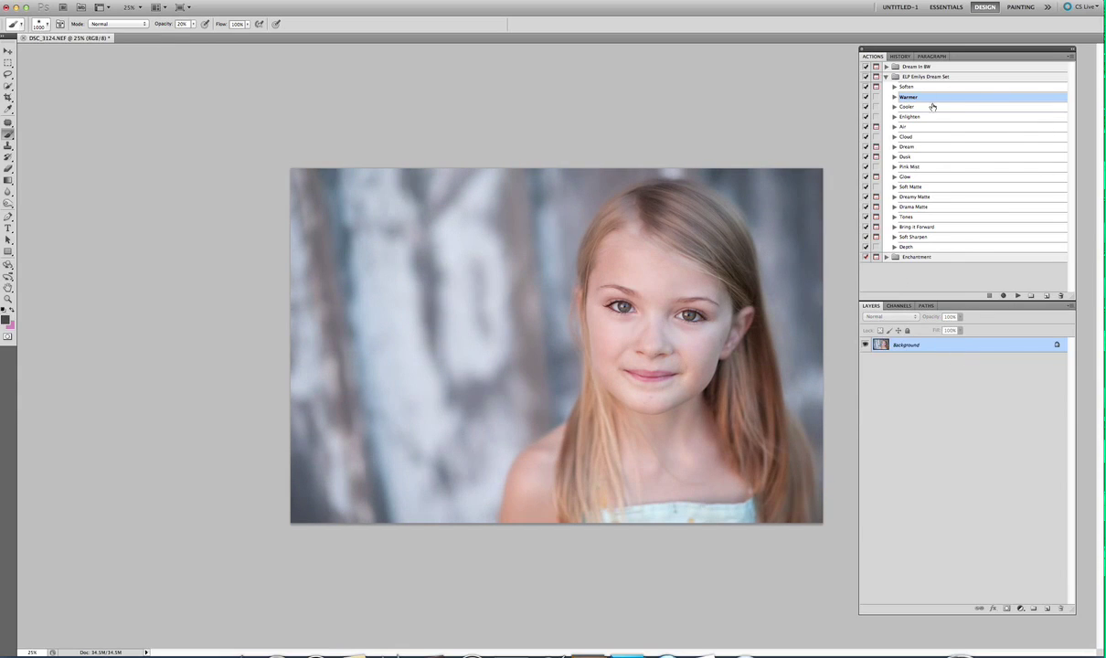
Step: Run the Dream action, expand its Dreamy group and check the effect of the Wake Up and Dreamy layers by toggling their visibility
click(941, 146)
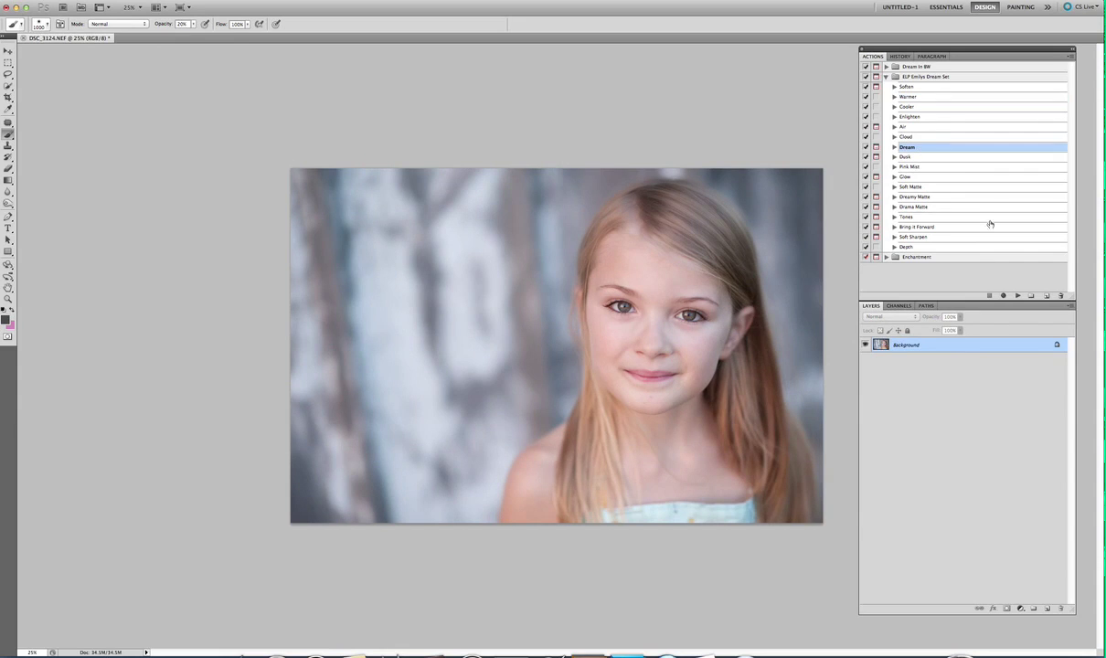
click(1016, 294)
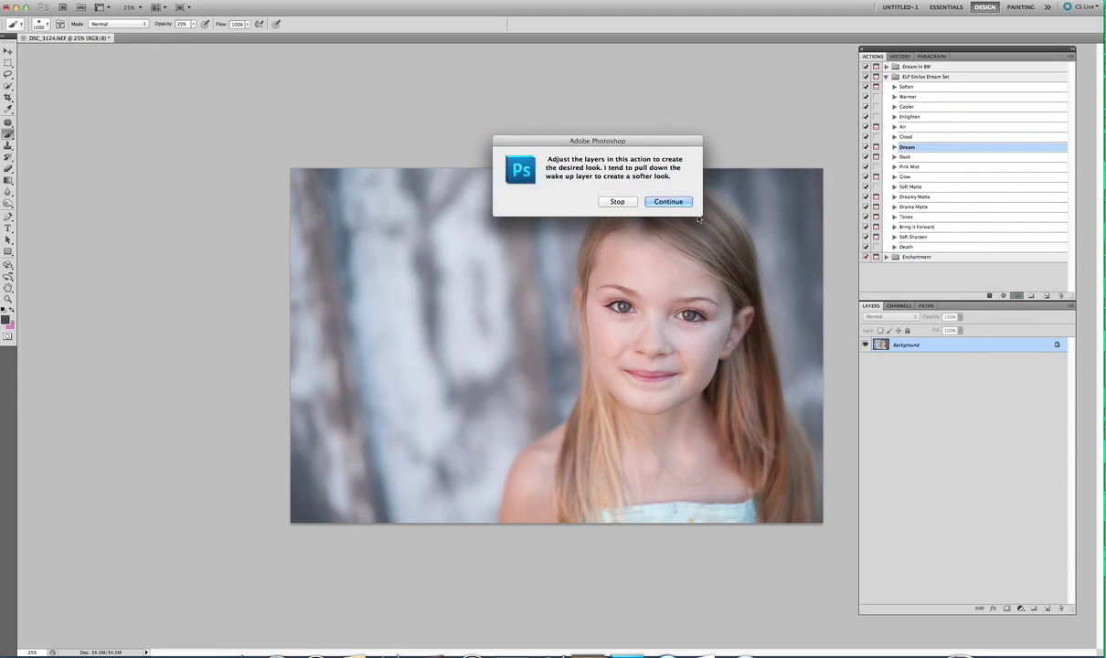
click(677, 202)
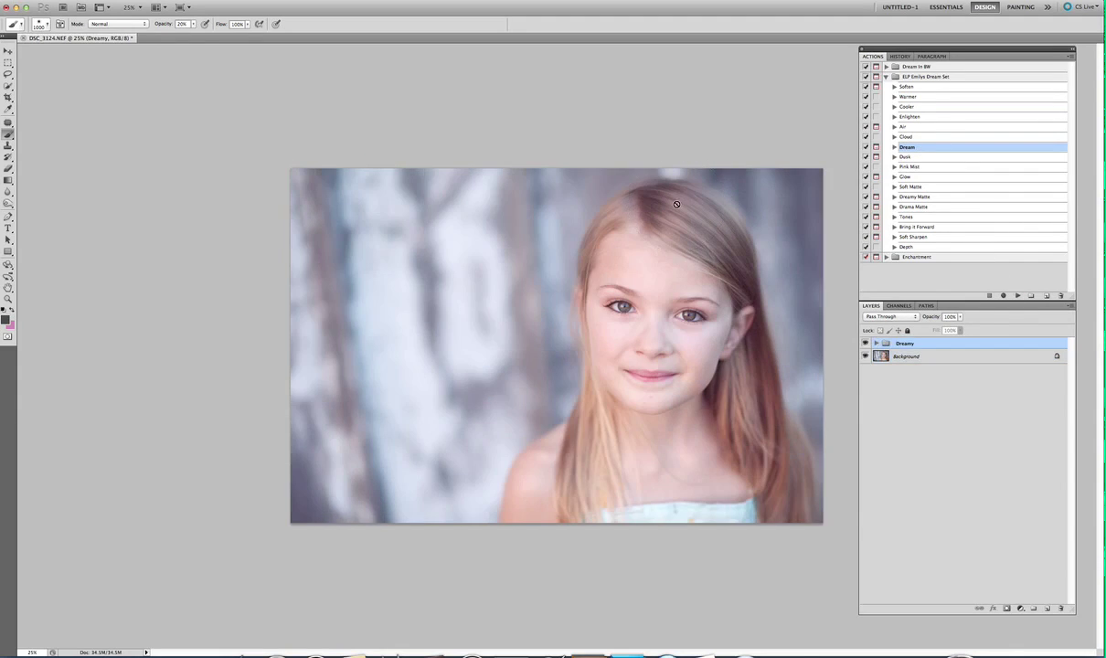
click(877, 343)
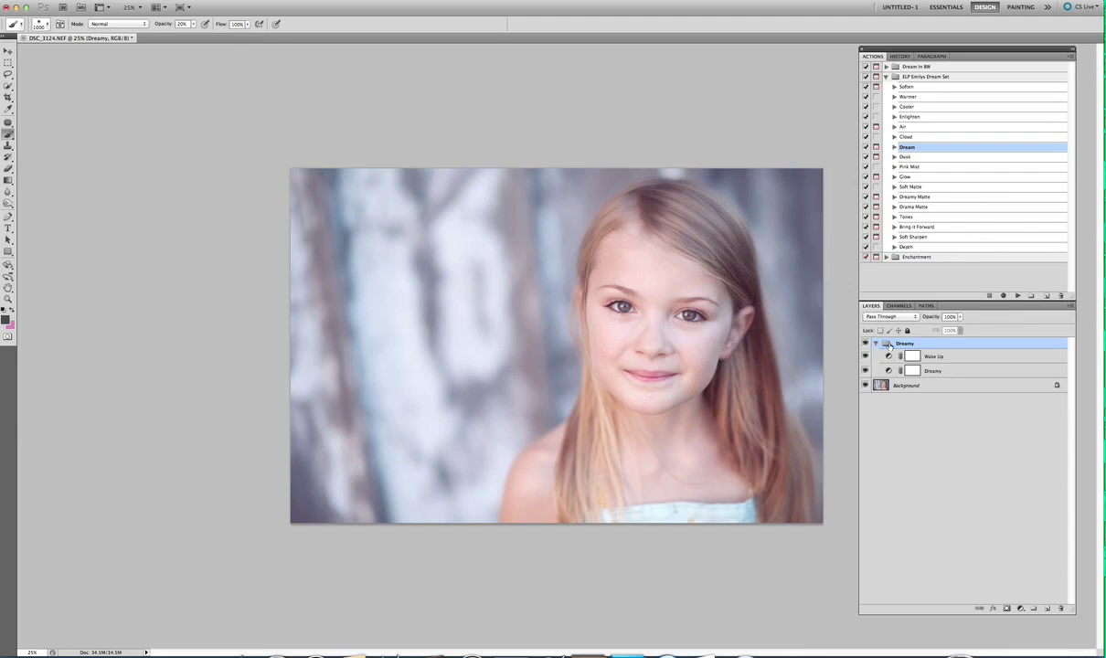
click(948, 358)
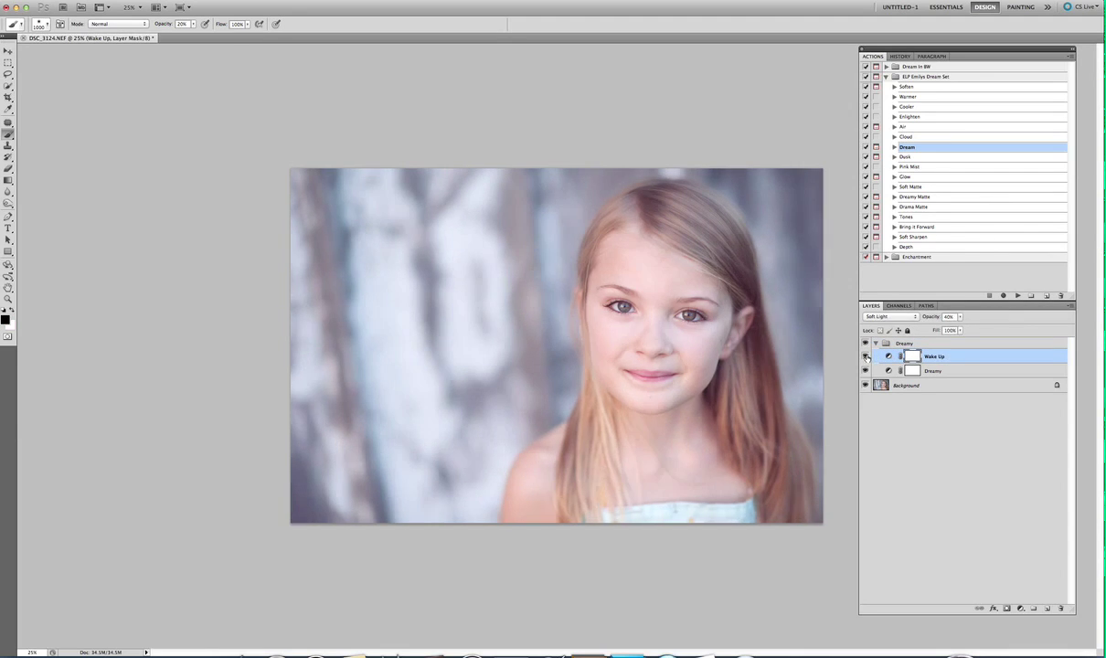
click(866, 356)
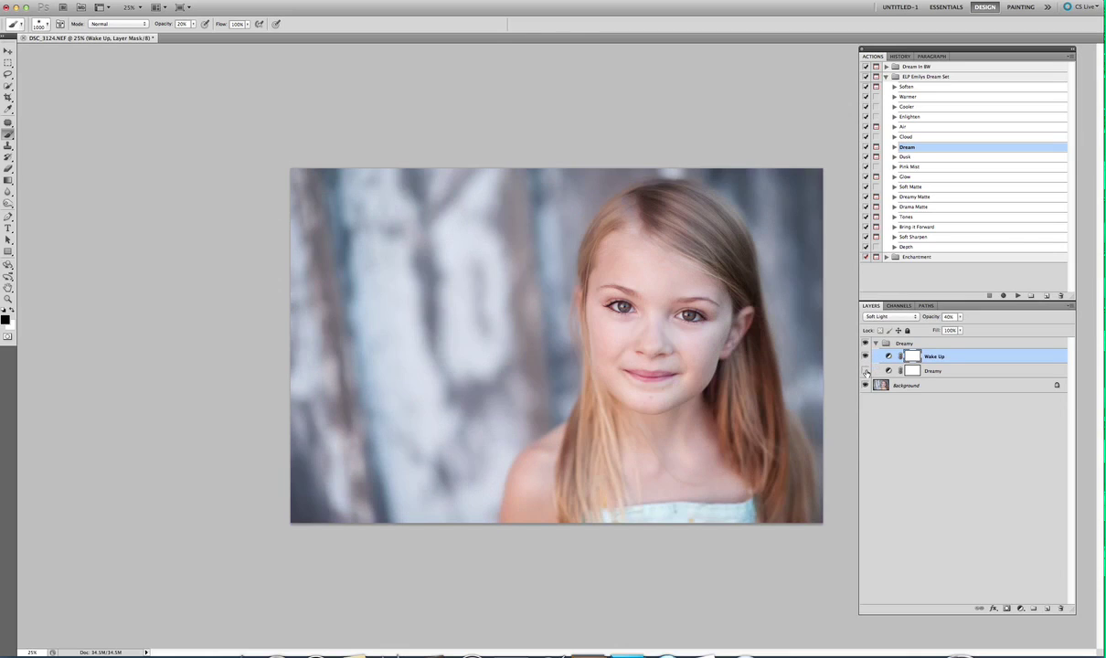
click(865, 371)
Step: Set the opacity of the Dreamy layer inside the Dreamy group to 67%
click(960, 373)
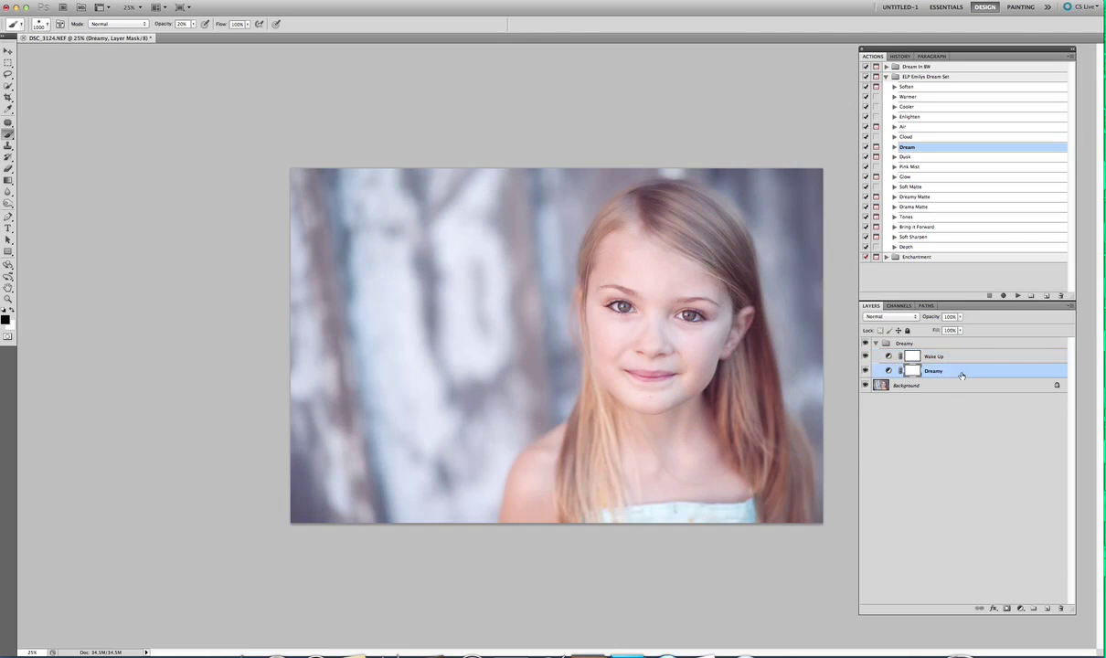
click(960, 320)
click(946, 328)
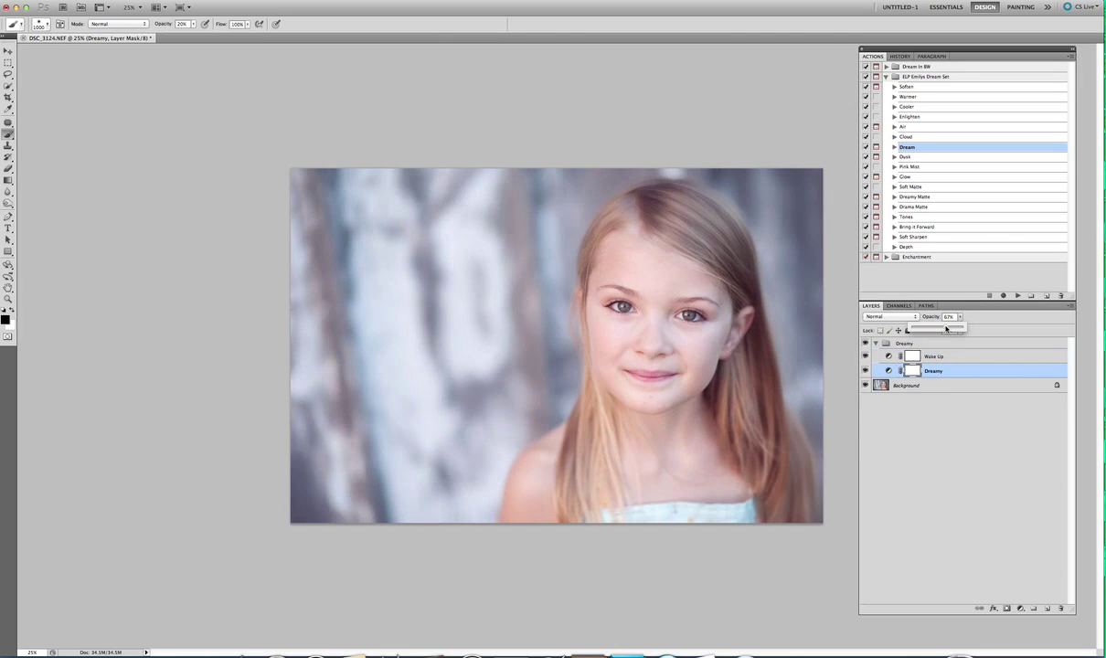
Step: Set the opacity of the whole Dreamy group to 53%
click(951, 342)
key(alt+bracketright)
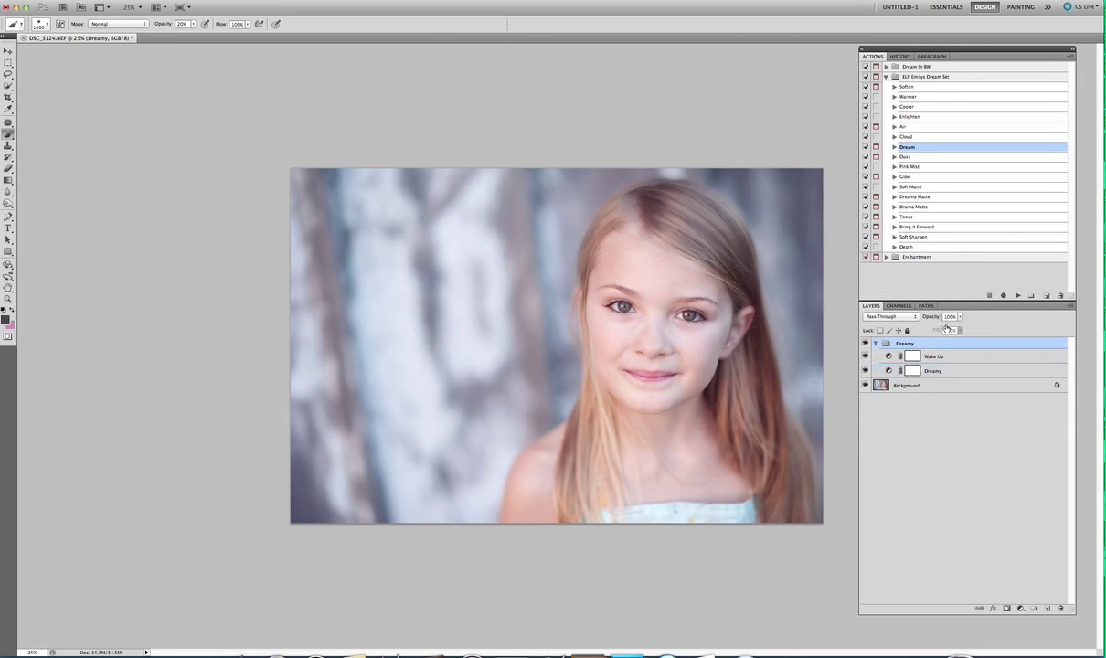
click(939, 328)
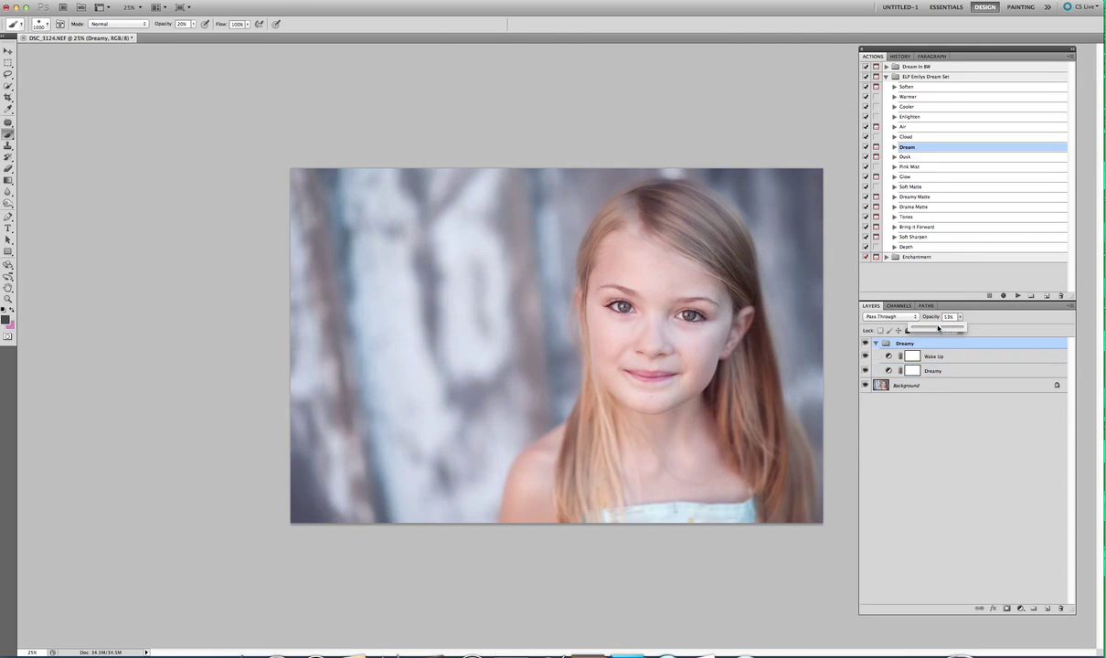
Step: Collapse the Dreamy group and delete it
click(876, 344)
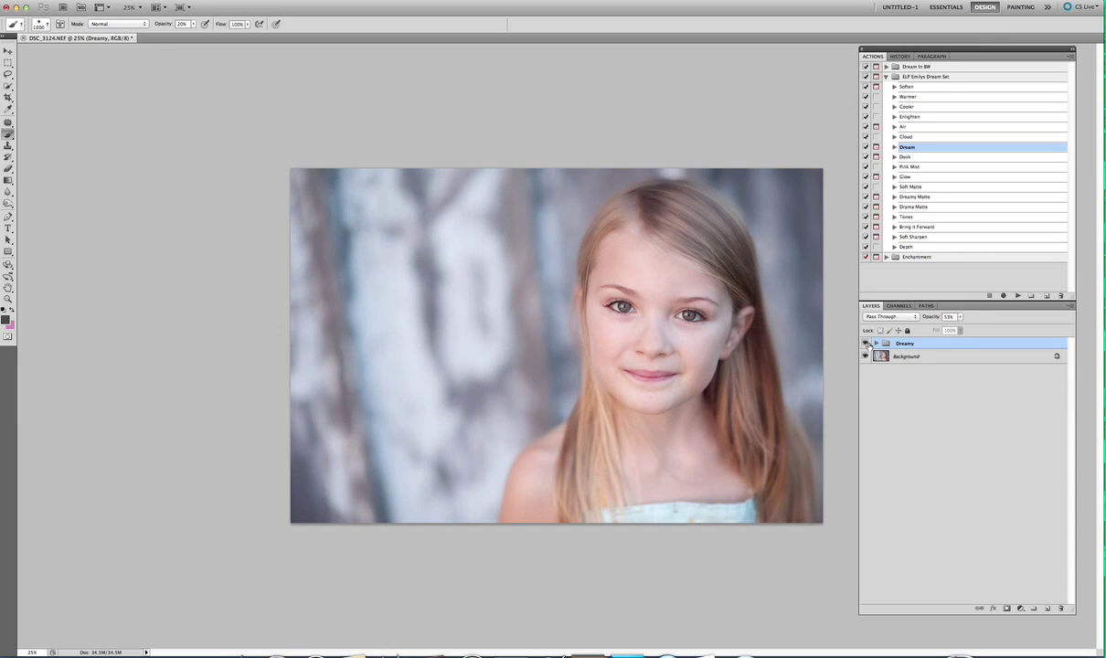
click(959, 317)
key(Delete)
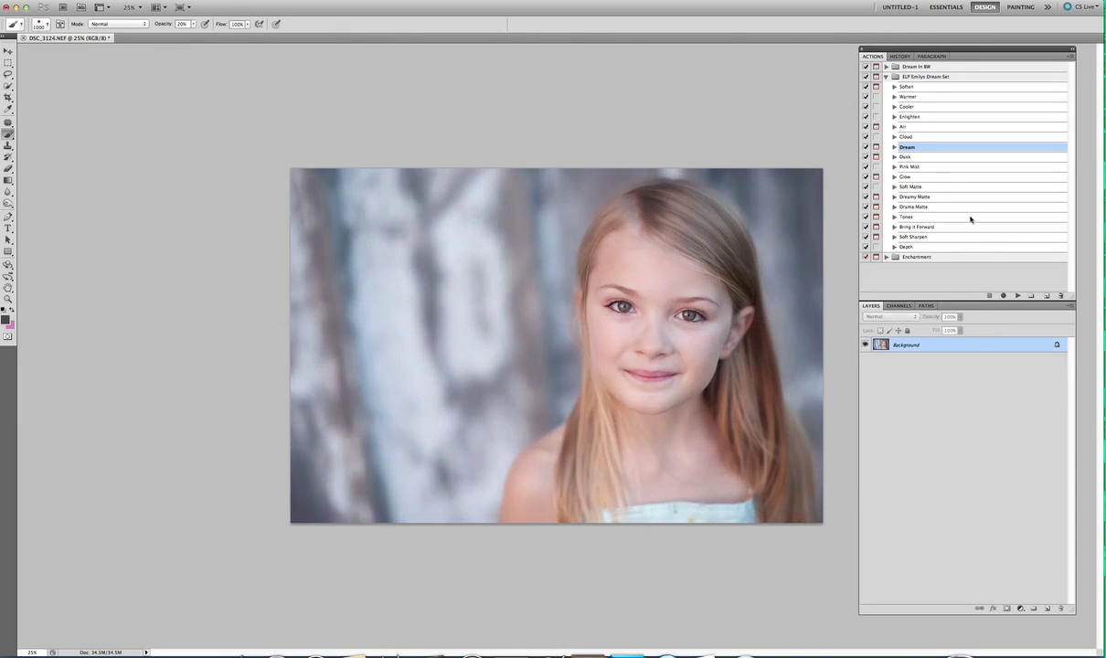
Step: Run the Dusk action on the photo, continuing past its message
click(910, 159)
click(1018, 297)
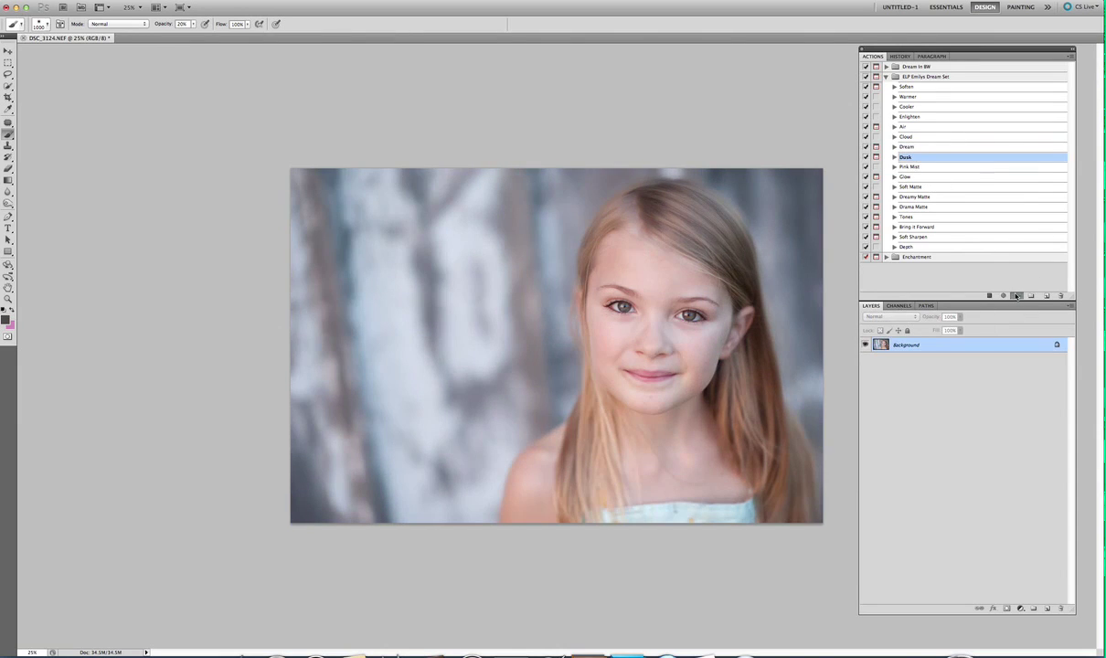
click(669, 198)
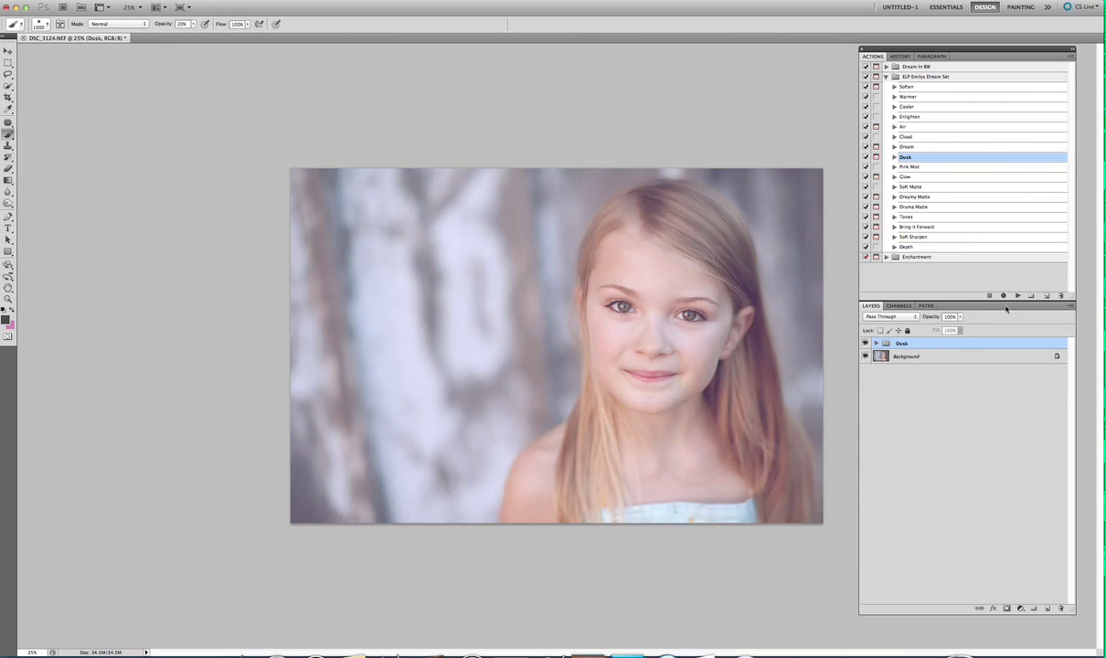
Step: Set the Dusk group's opacity to 51% and hide the Pop Dusk layer inside it
click(876, 344)
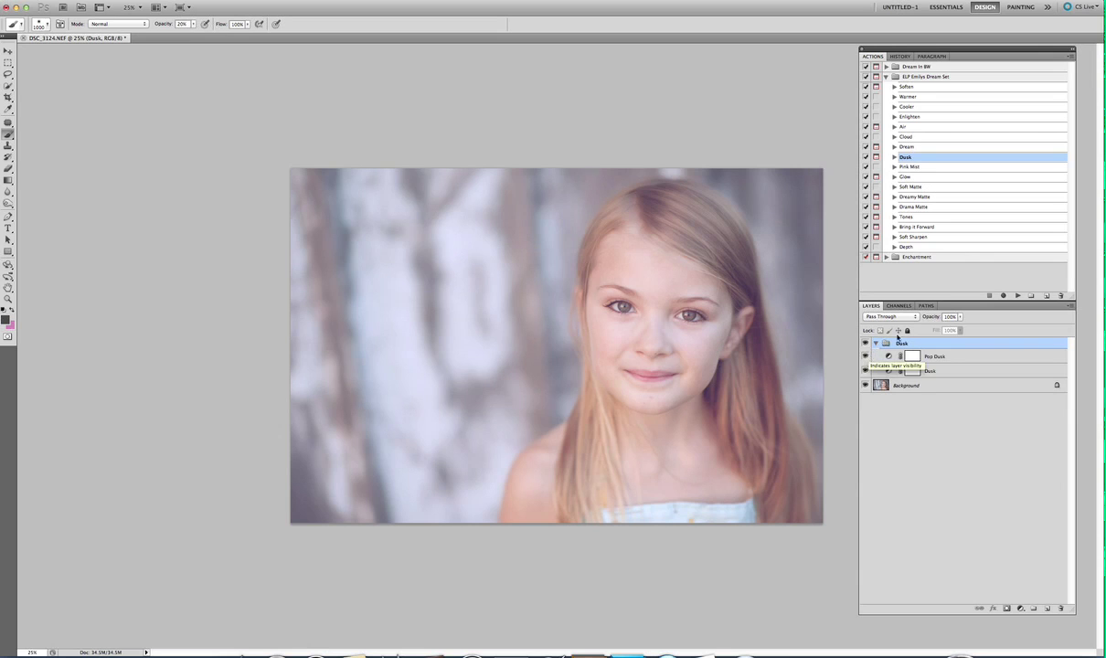
drag(961, 318, 870, 358)
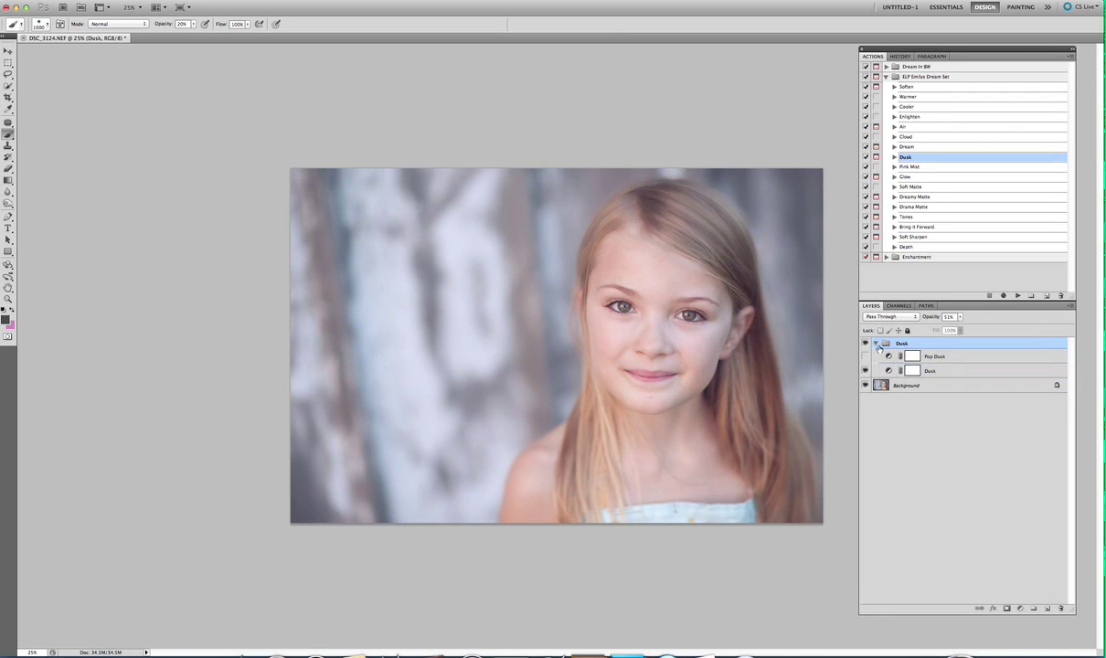
click(877, 345)
Step: Run the Bring it Forward action on the Background layer, continuing past its message, and compare the photo with and without the resulting layer
click(905, 356)
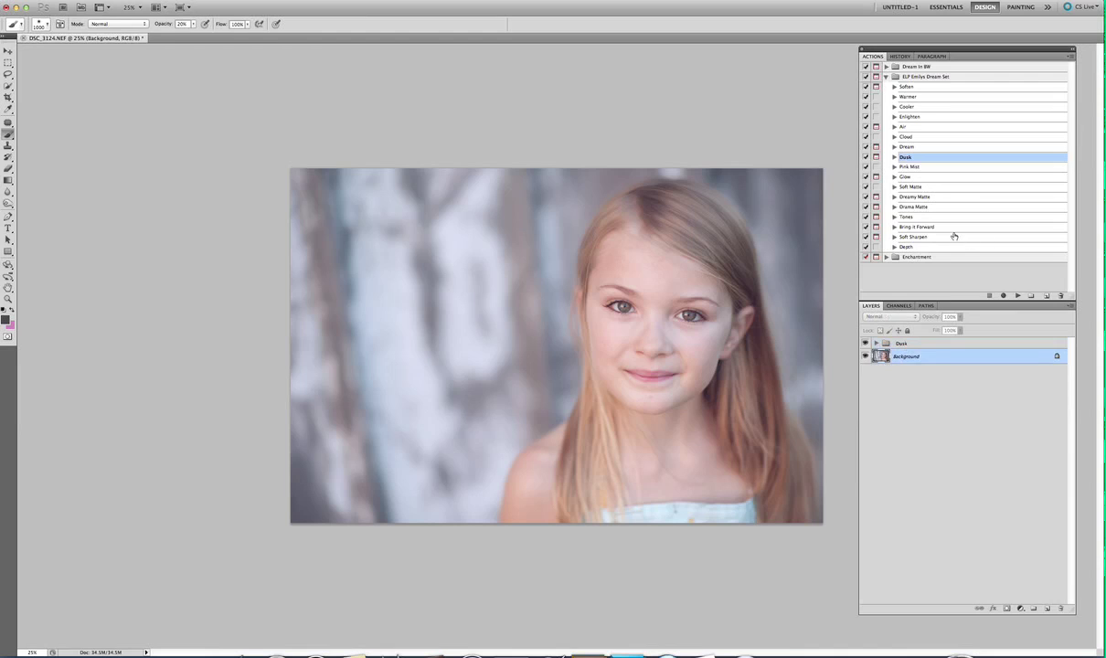
click(954, 227)
click(1018, 296)
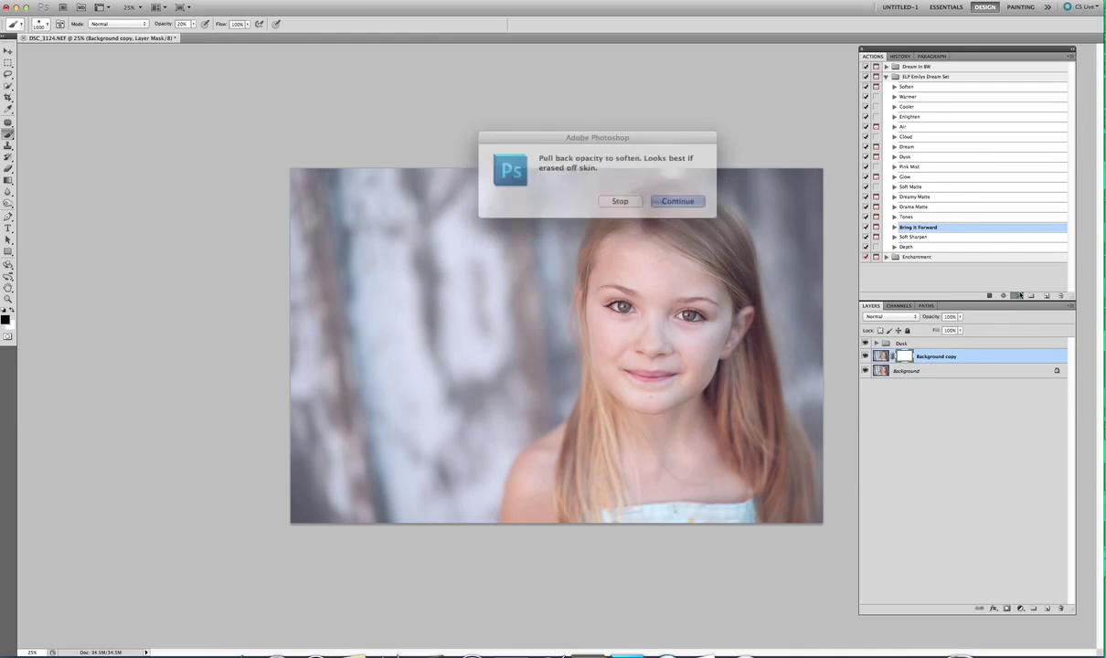
click(672, 198)
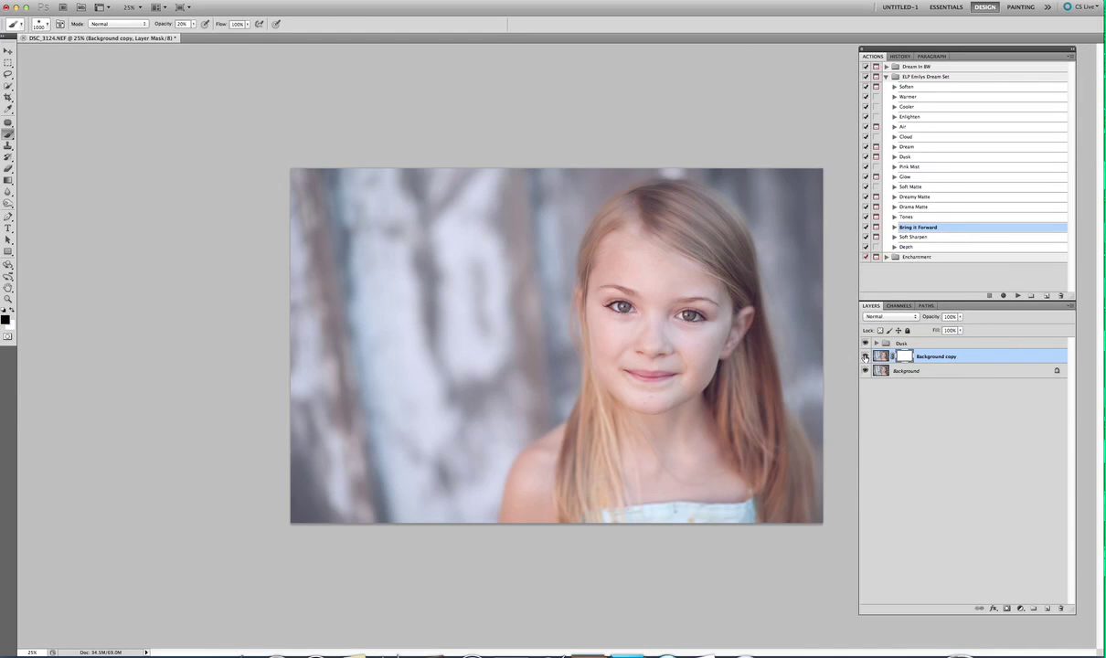
click(866, 356)
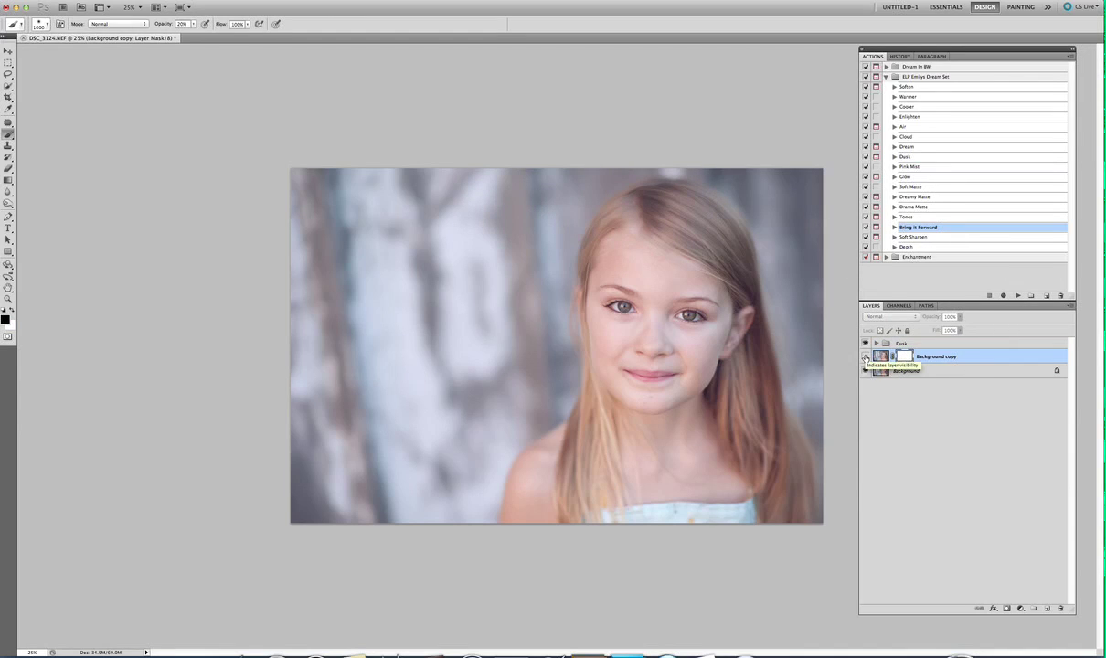
click(866, 357)
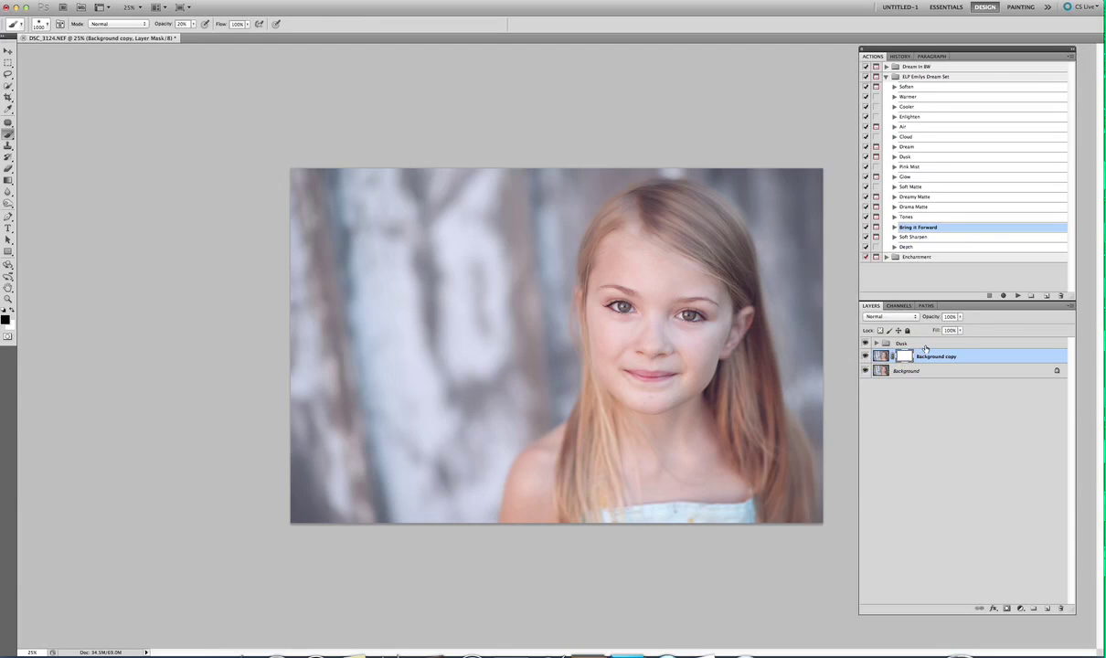
Step: Revert the photo to its Background layer alone and run the Pink Mist action
key(F12)
click(910, 167)
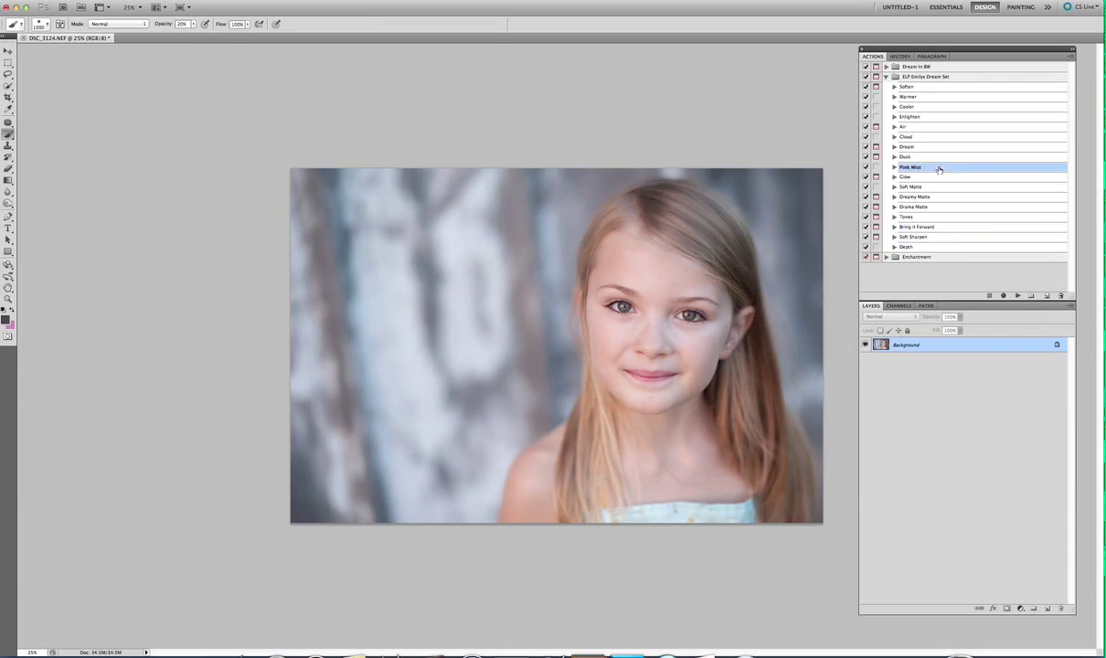
click(1017, 295)
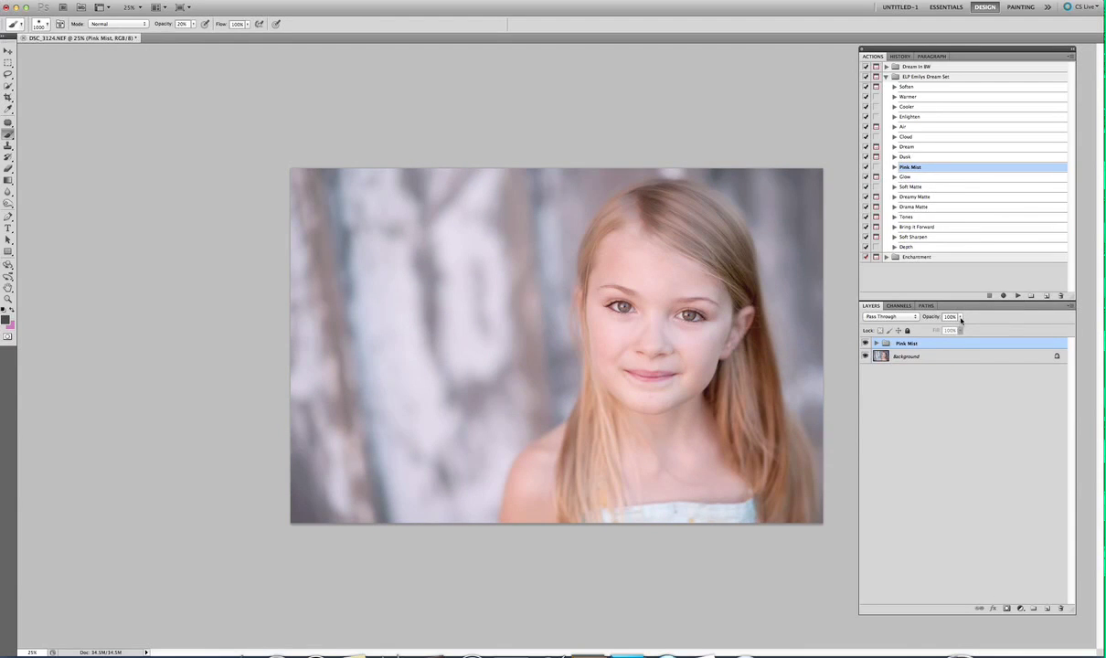
Step: Set the Pink Mist group's opacity to 22% and hide the Drama layer inside it
click(961, 317)
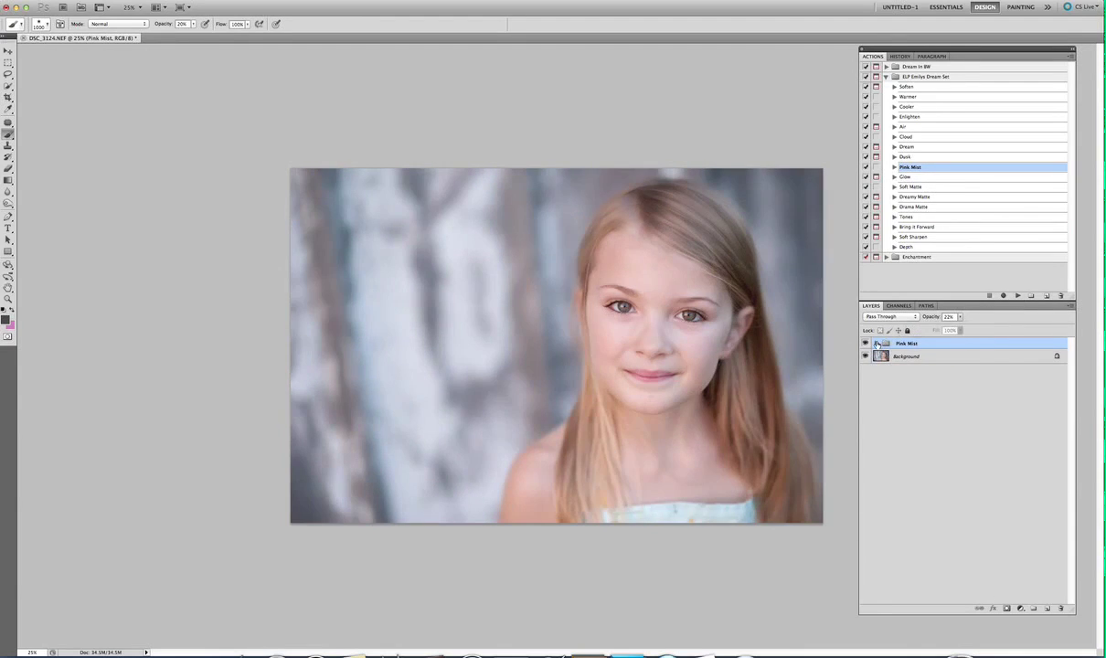
click(876, 343)
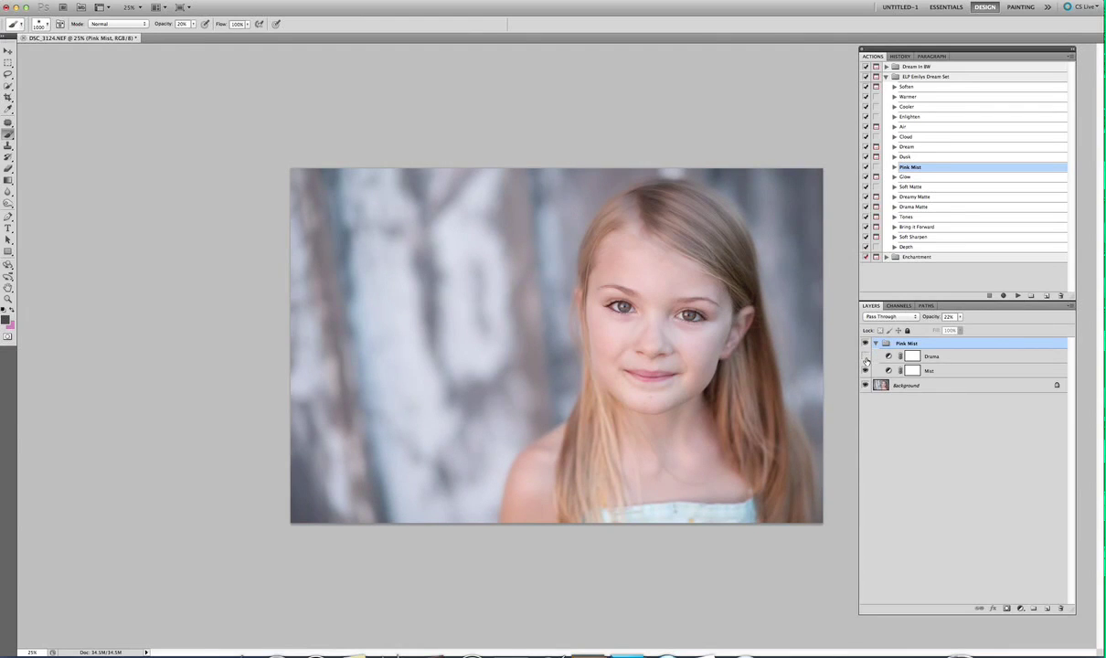
click(876, 342)
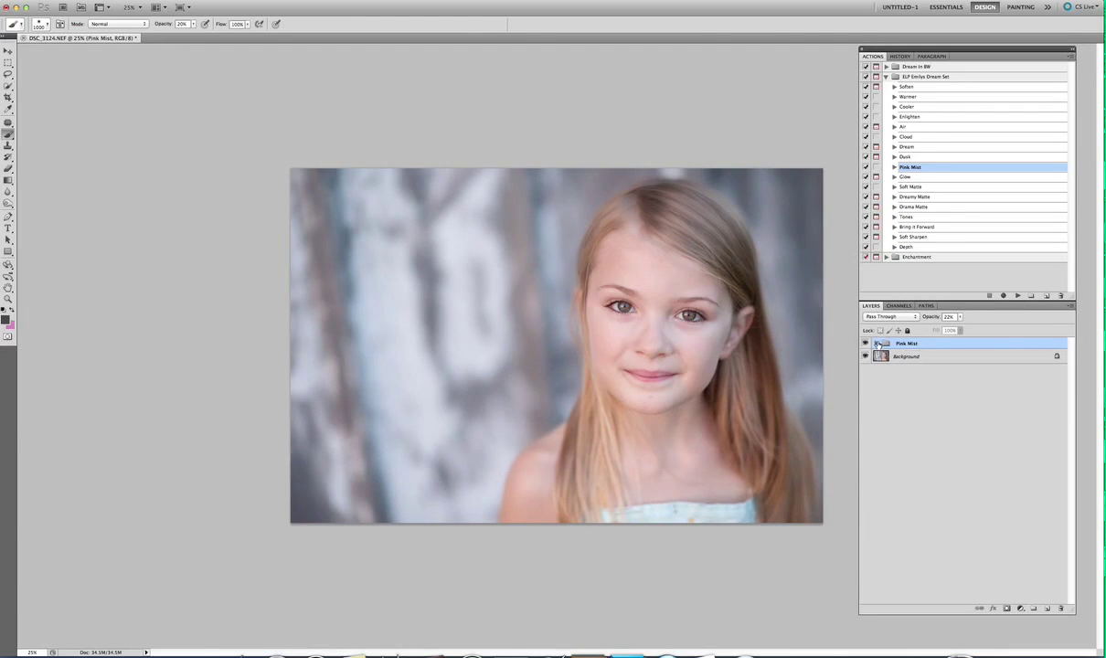
Step: Delete the Pink Mist group and run the Glow action, continuing past its message
click(866, 344)
key(Delete)
click(915, 177)
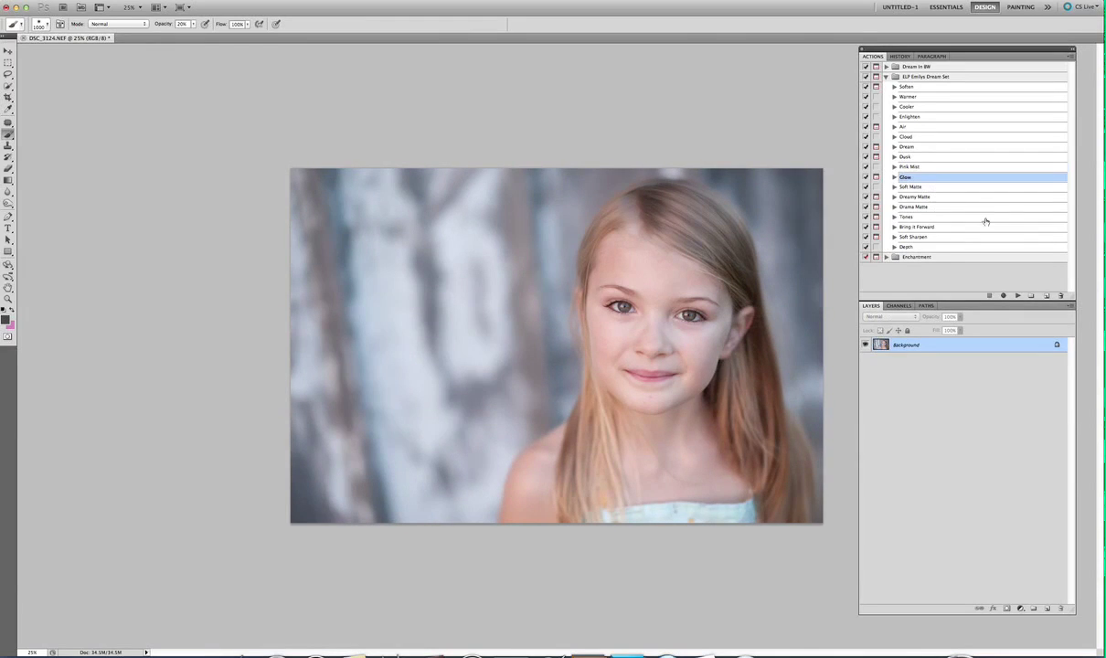
click(1020, 296)
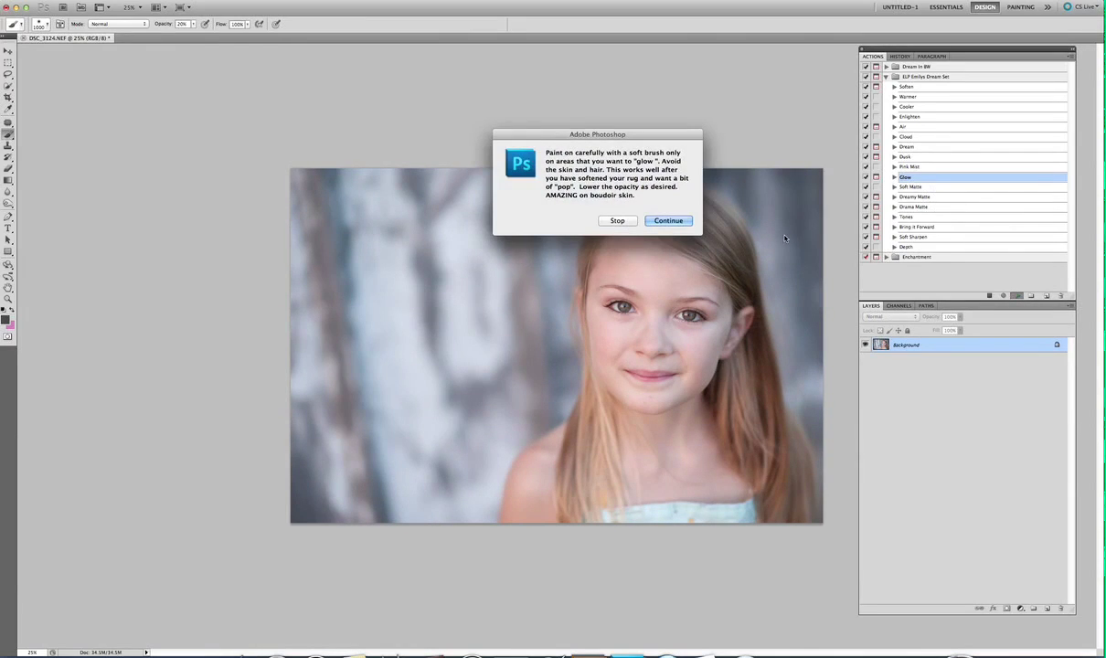
click(651, 218)
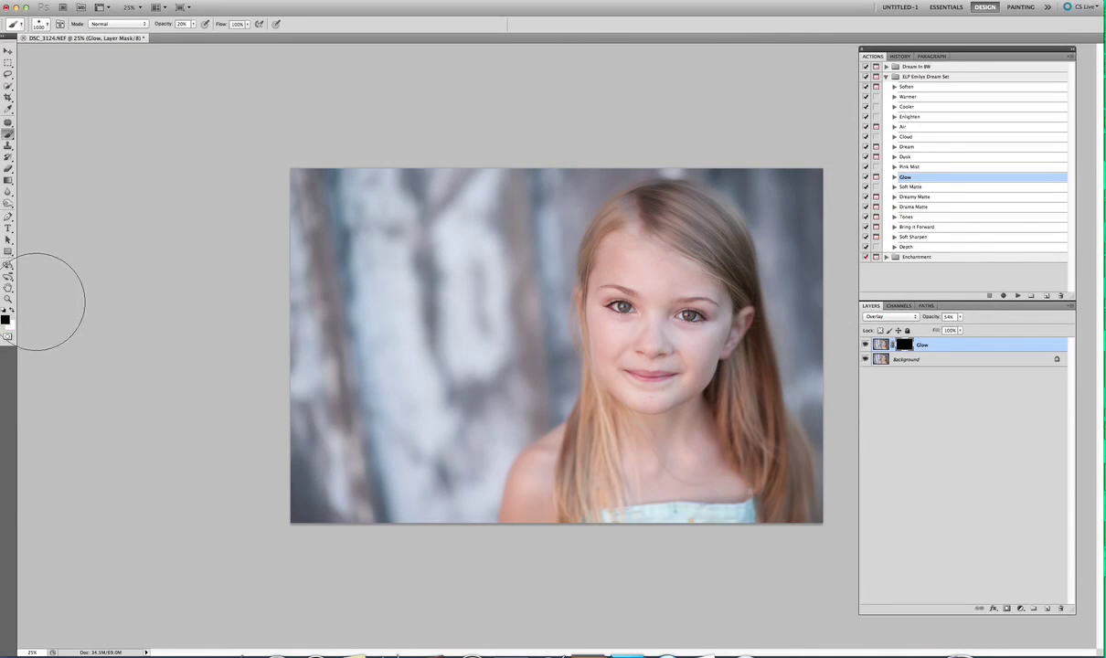
Step: Paint white on the Glow layer's mask over the blurred wooden background, keeping off the girl's skin and hair
click(12, 310)
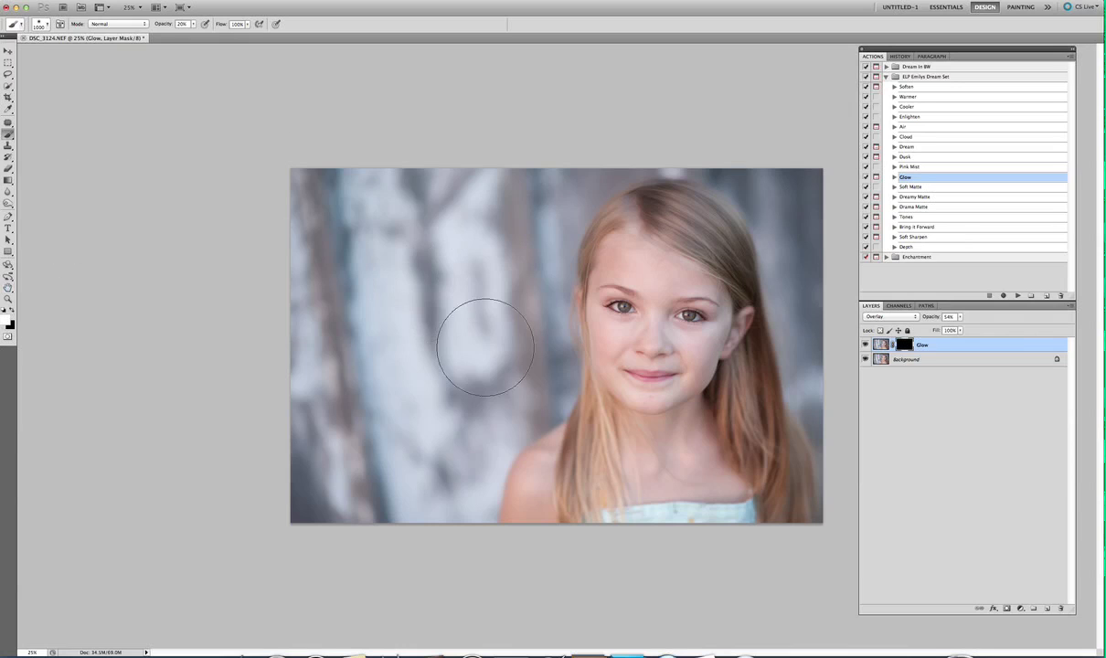
click(408, 395)
mouse_move(418, 379)
mouse_down()
mouse_move(375, 489)
mouse_move(396, 291)
mouse_up()
key(1)
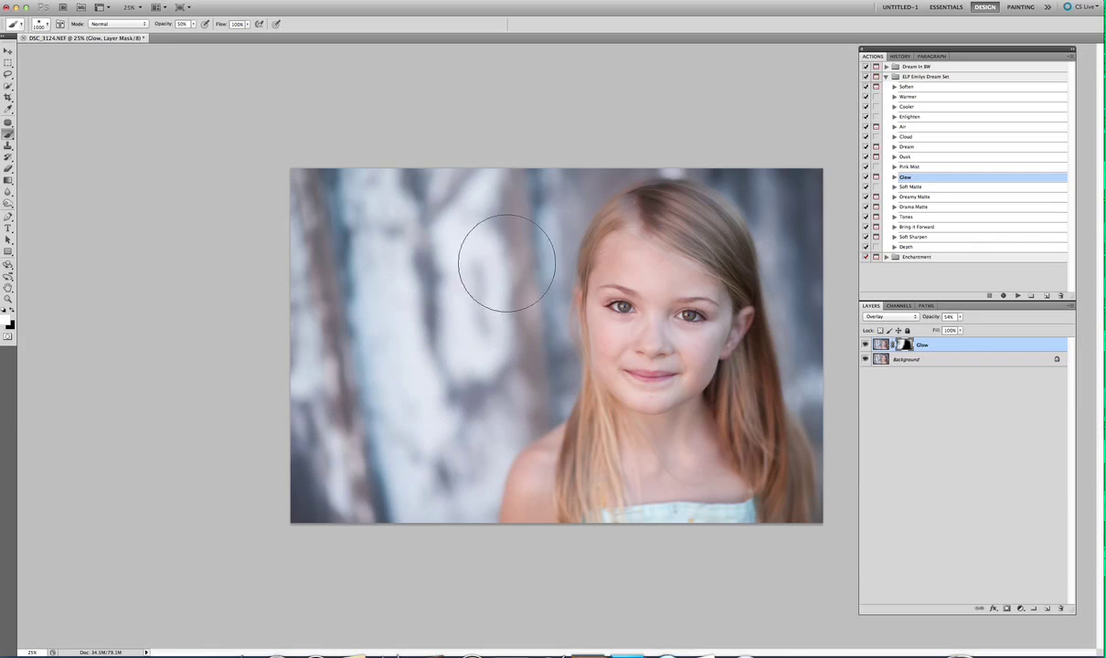
Step: Compare the photo with and without the Glow layer and delete that layer
click(866, 345)
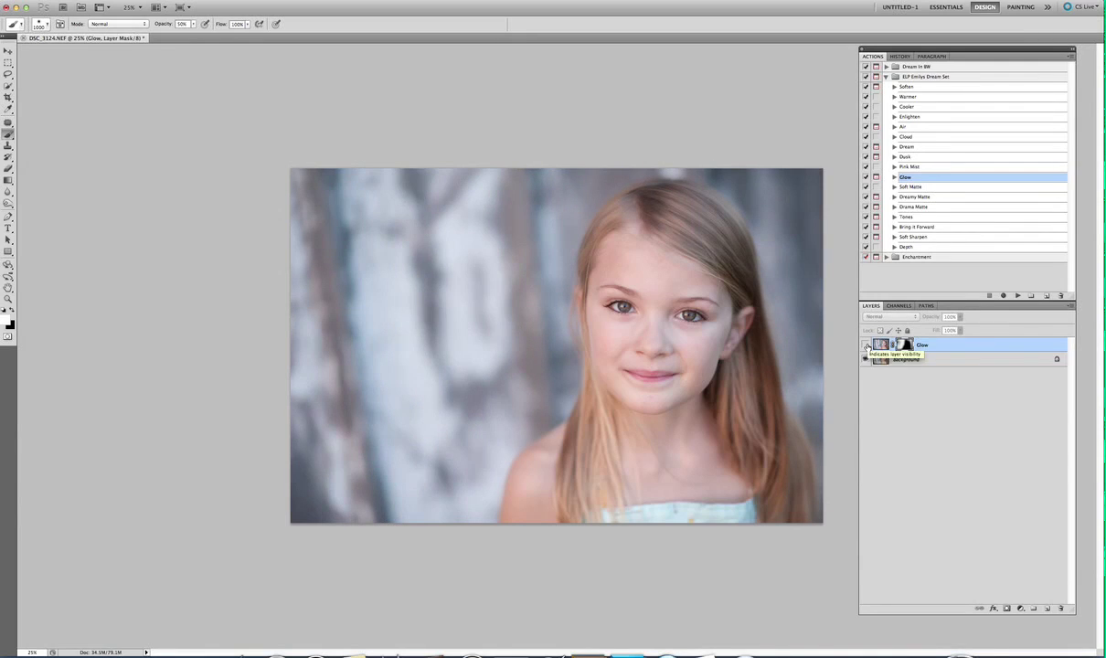
click(866, 345)
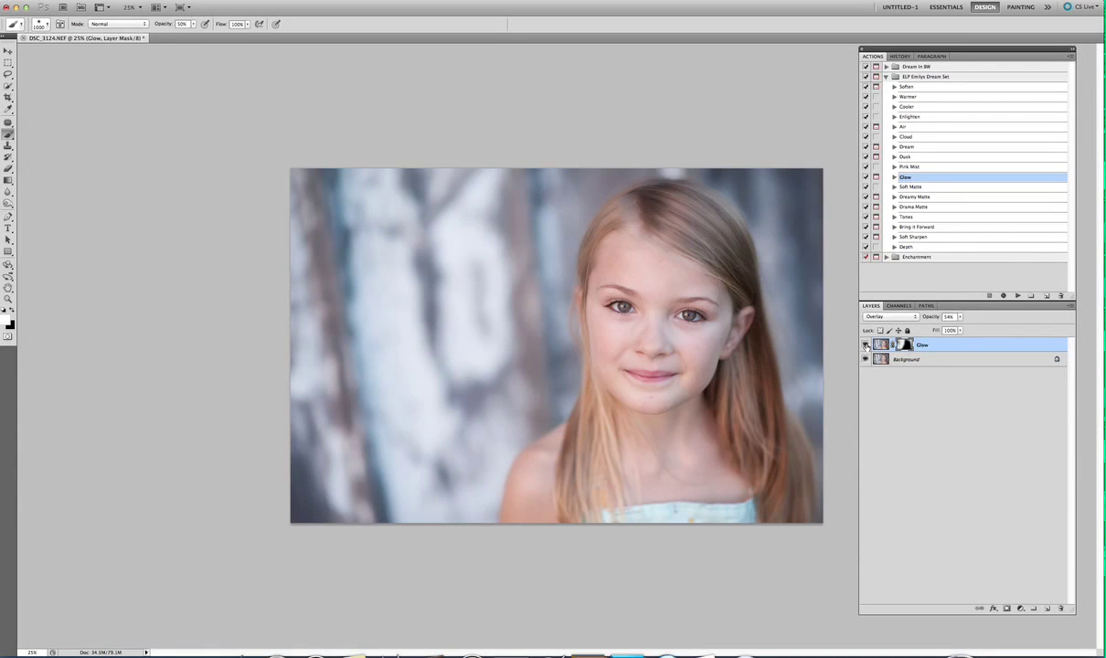
click(866, 346)
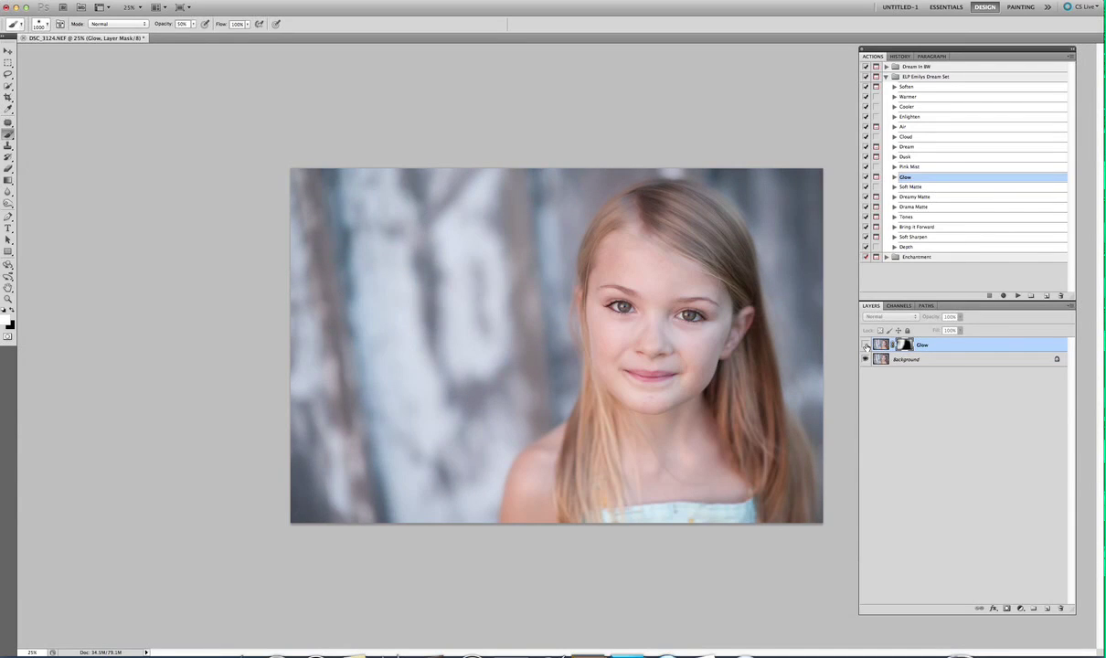
click(865, 345)
key(Delete)
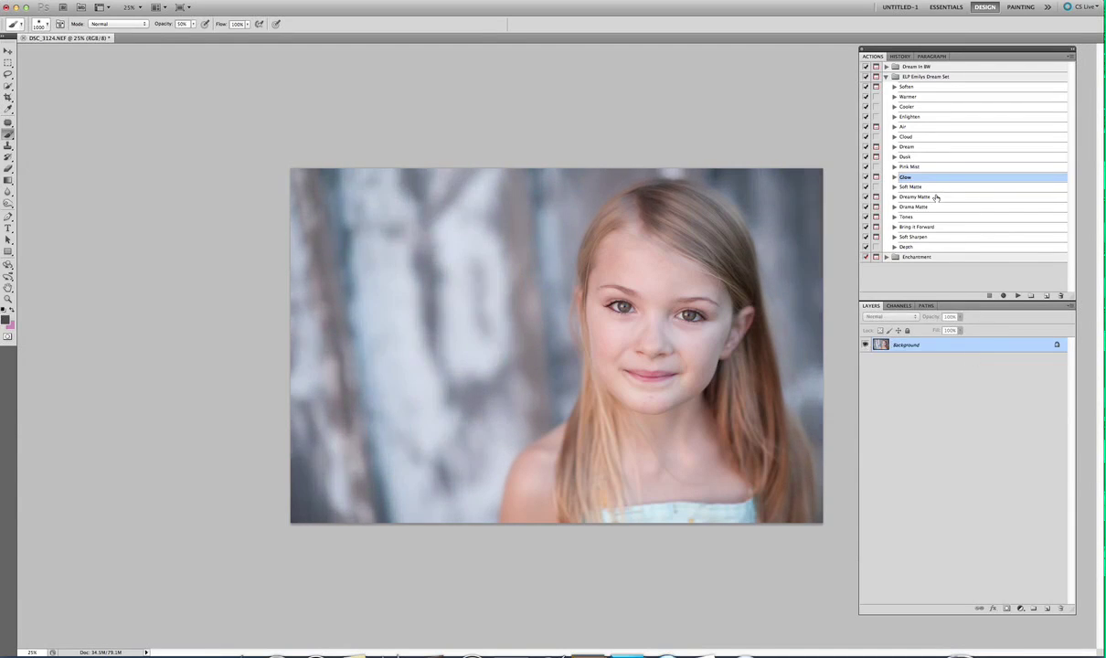
Step: Run the Soft Matte action on the photo and delete the Soft Matte layer
click(887, 186)
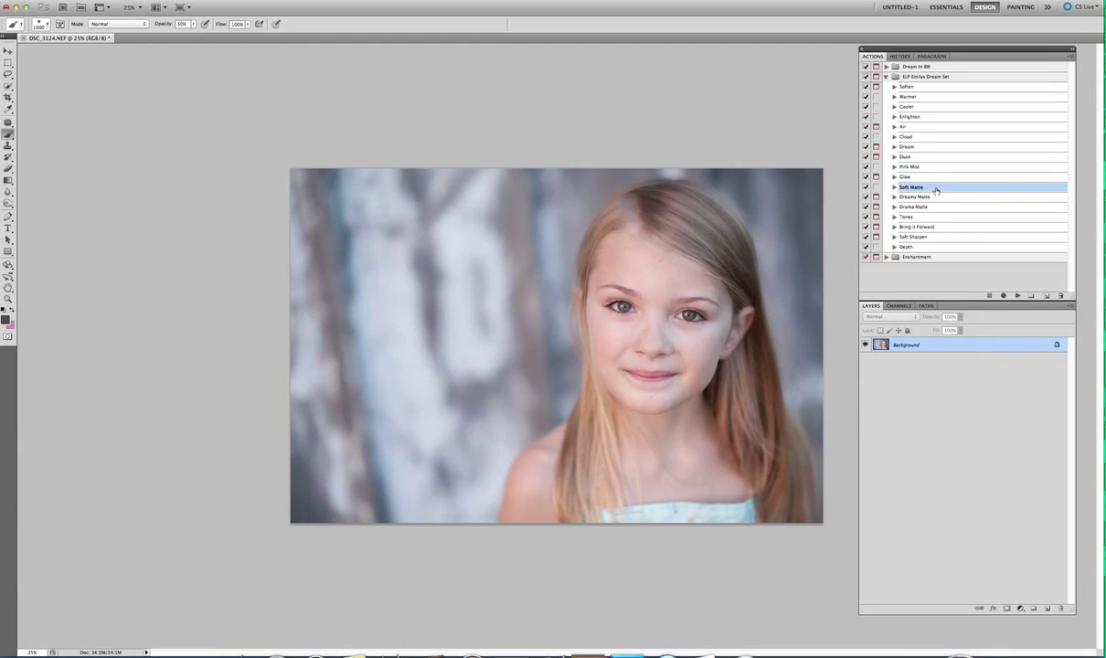
click(1018, 296)
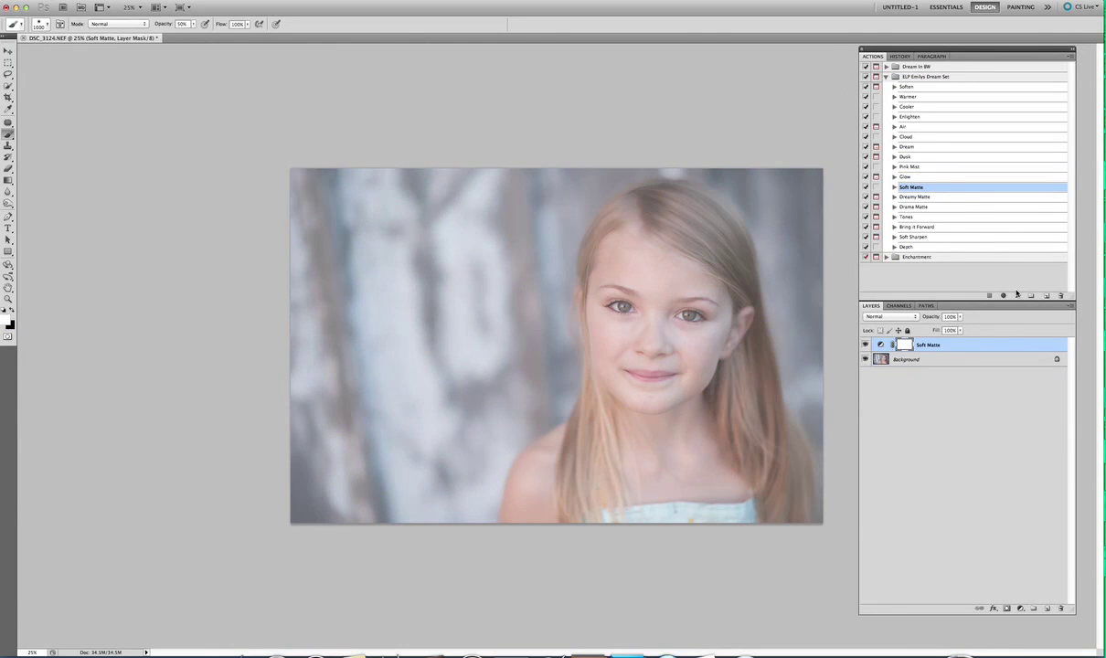
key(Delete)
Step: Run the Dreamy Matte action on the photo, continuing past its message
click(915, 196)
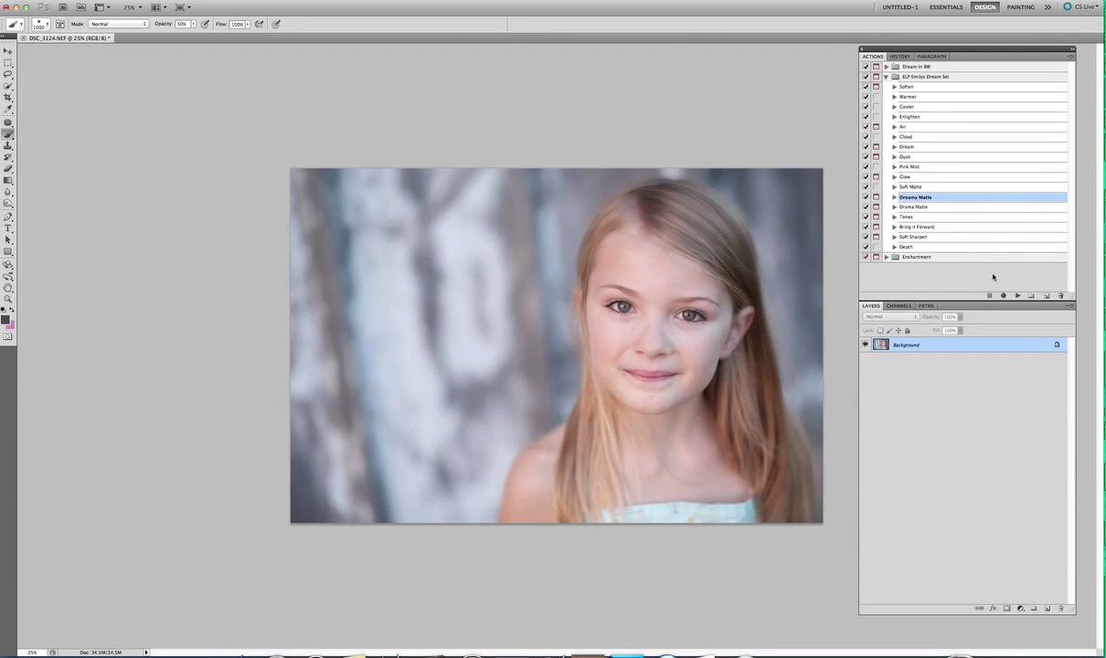
click(1017, 297)
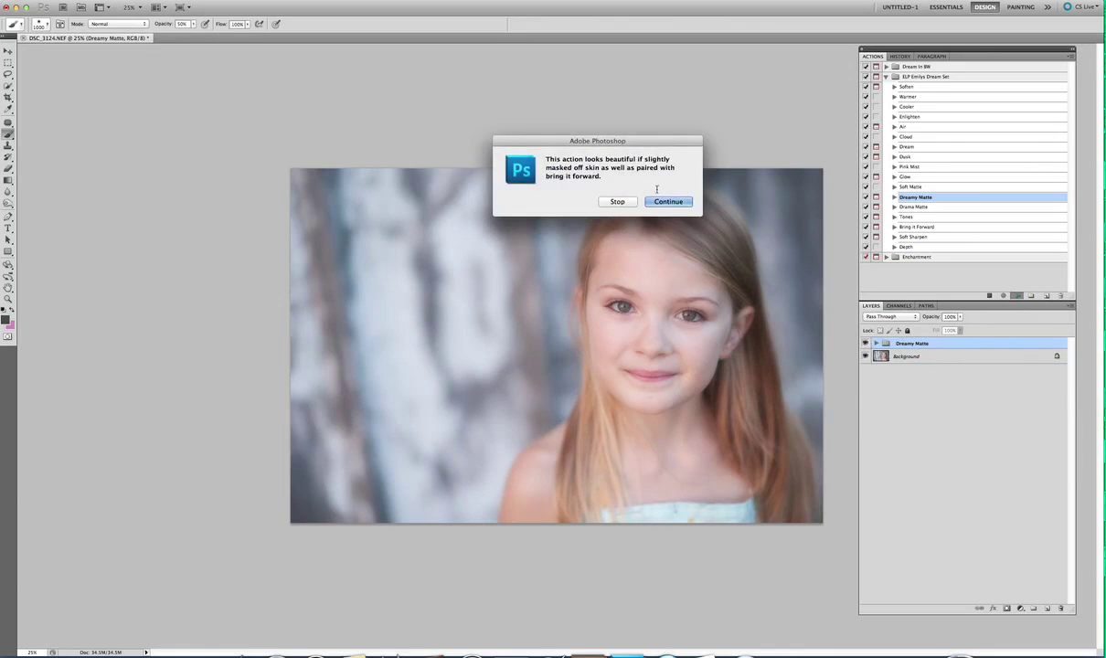
click(667, 201)
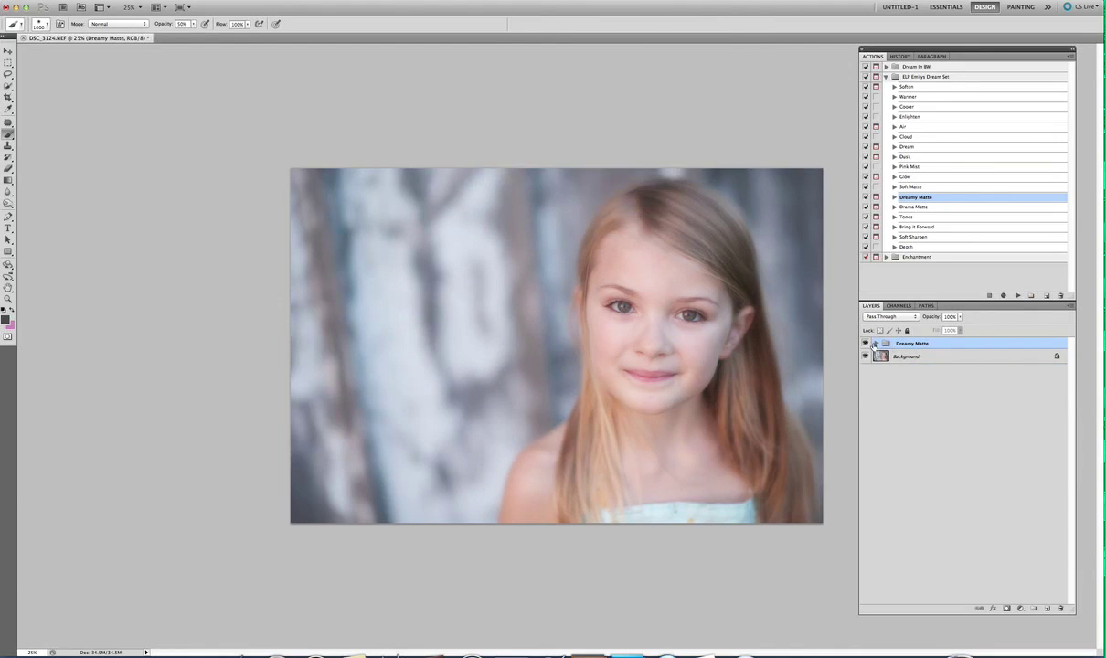
Step: Paint black over the girl's face on the masks of the Super Soft and Dreamy Matte layers inside the Dreamy Matte group
click(875, 344)
click(911, 385)
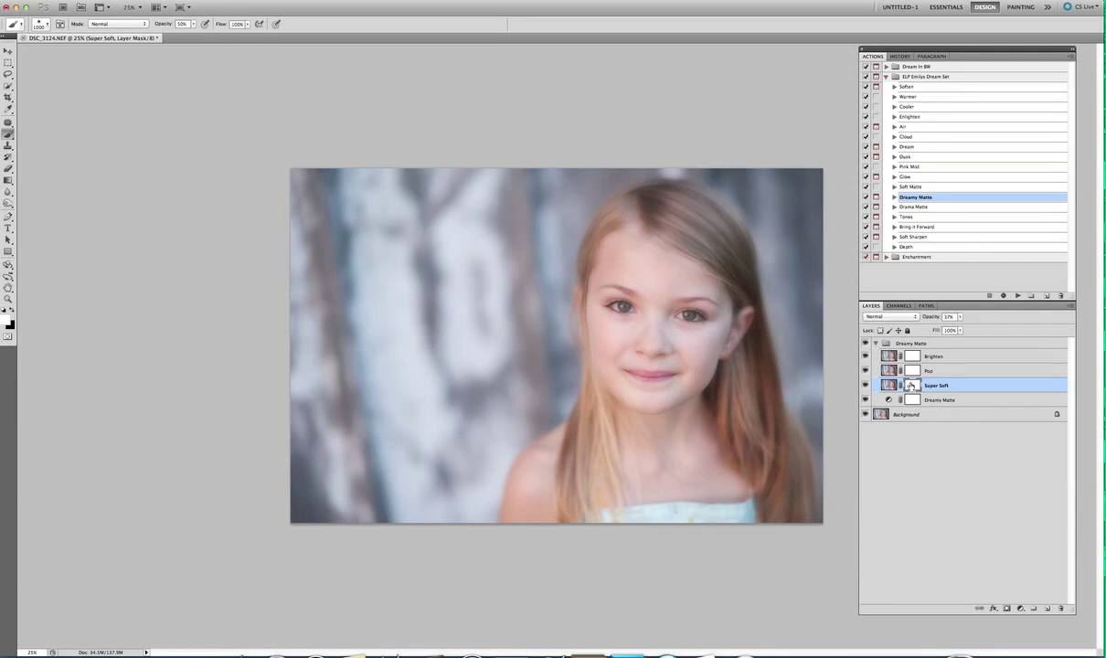
click(12, 312)
mouse_move(616, 382)
mouse_down()
mouse_move(667, 352)
mouse_move(618, 395)
mouse_move(640, 439)
mouse_move(678, 297)
mouse_move(631, 370)
mouse_up()
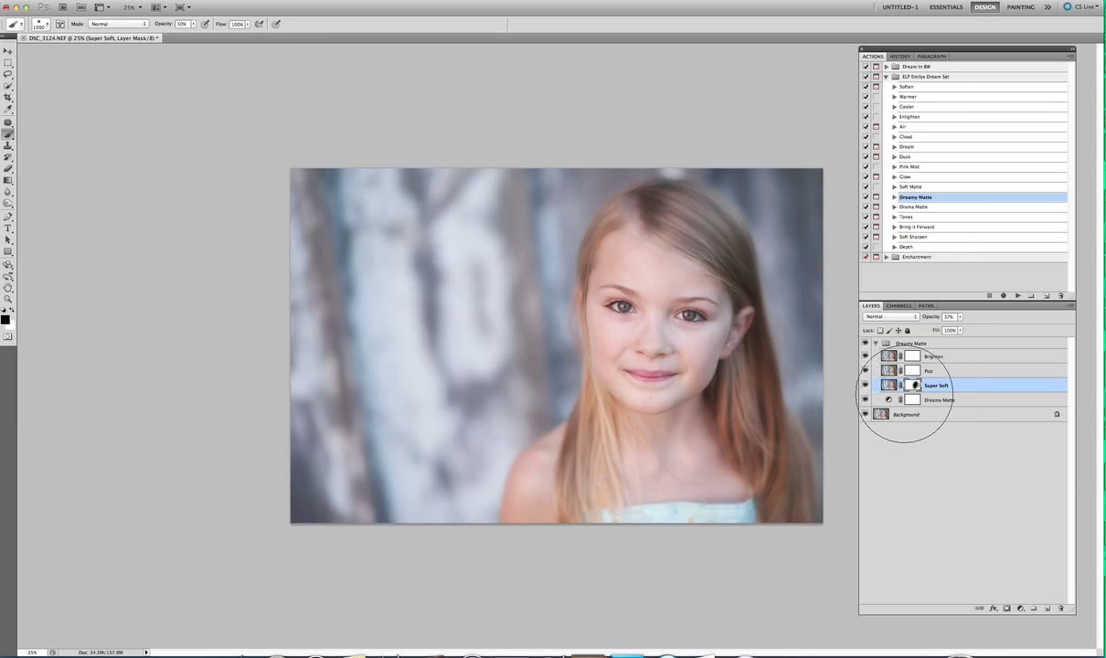
click(905, 399)
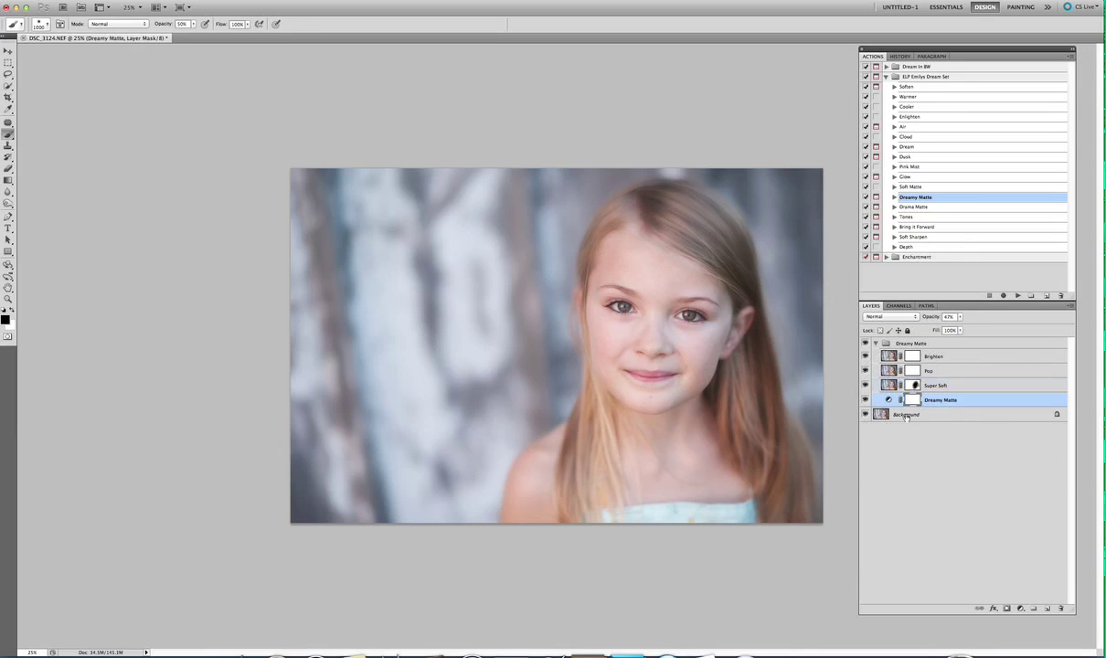
mouse_move(659, 266)
mouse_down()
mouse_move(666, 334)
mouse_move(646, 321)
mouse_move(649, 370)
mouse_move(518, 419)
mouse_move(605, 395)
mouse_move(637, 346)
mouse_up()
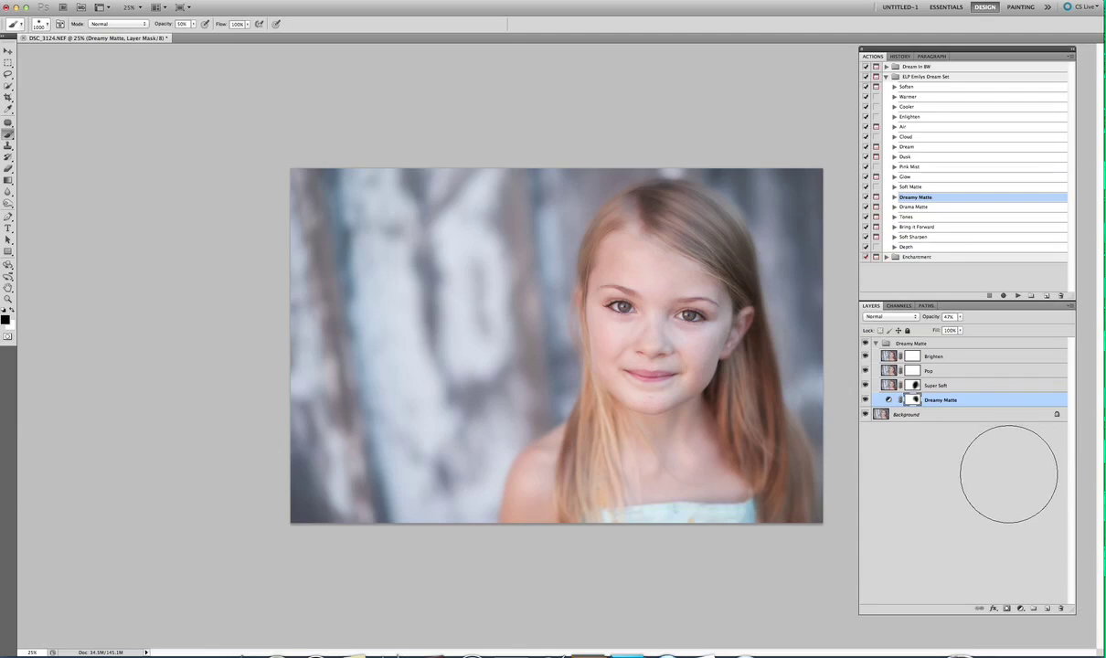
Step: Compare the photo with and without the collapsed Dreamy Matte group and delete the group
click(876, 344)
click(866, 344)
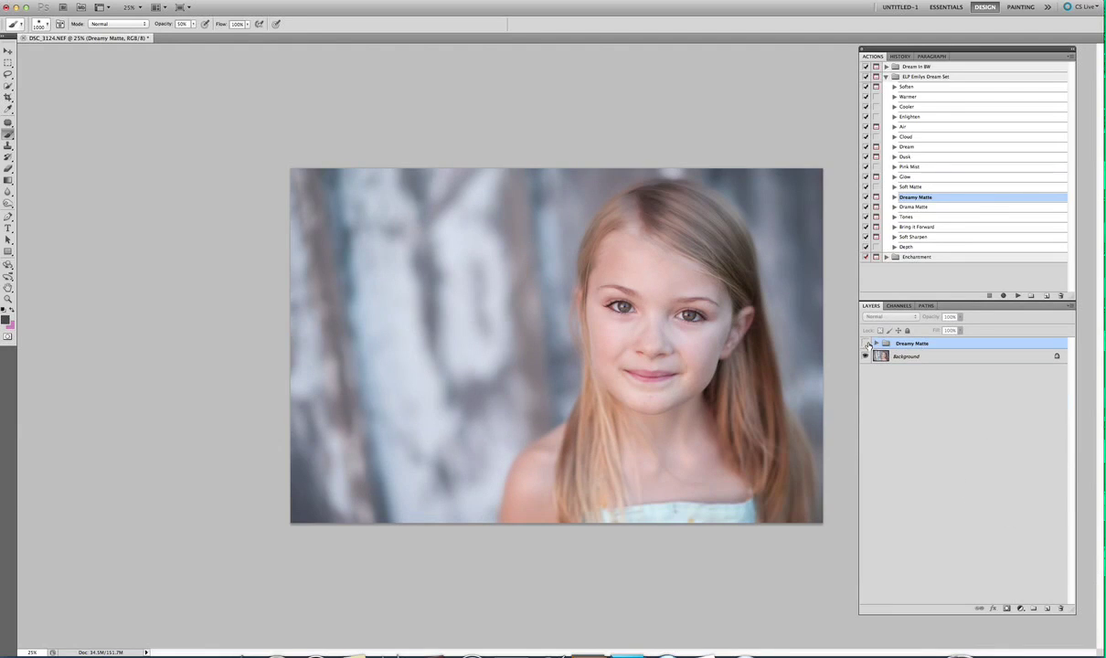
click(866, 344)
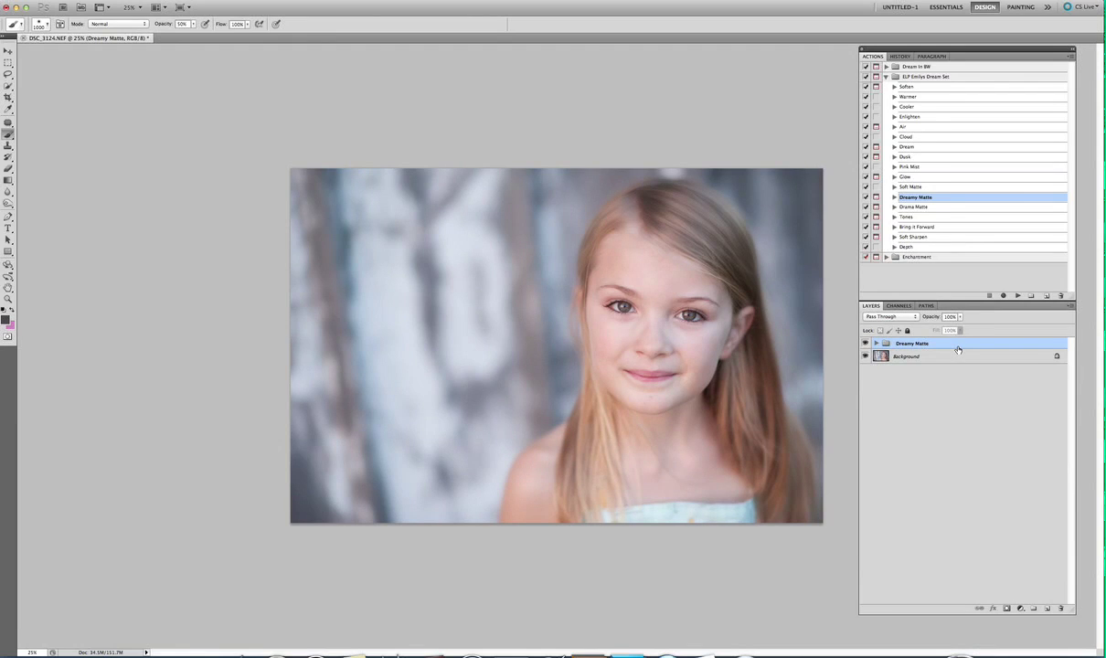
key(Delete)
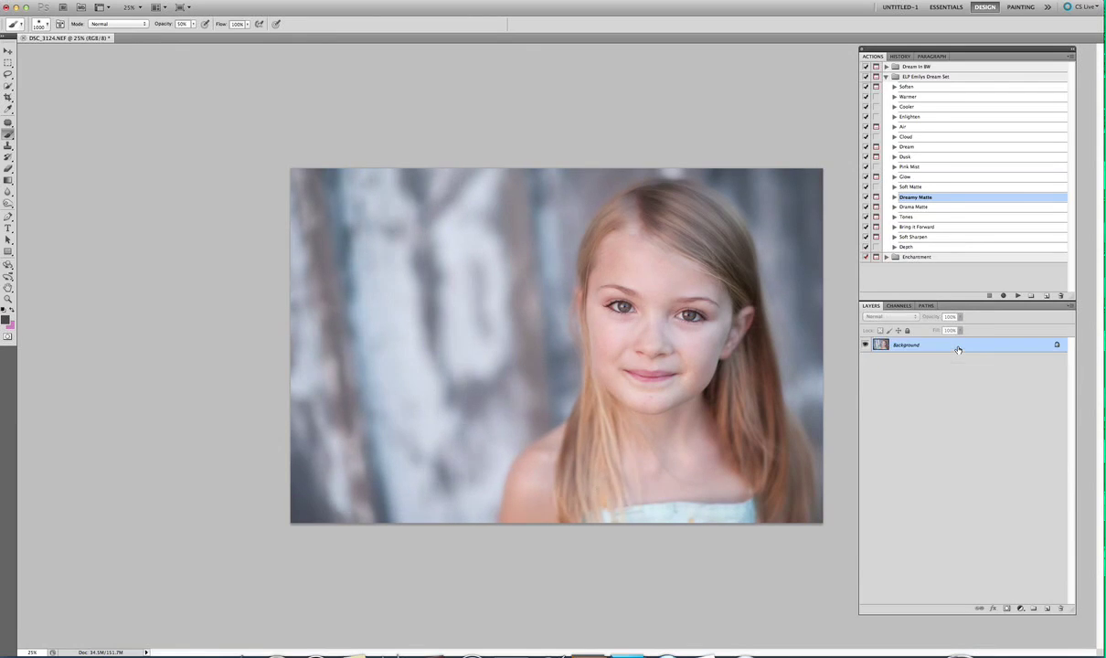
Step: Run the Drama Matte action on the photo, continuing past its message
click(919, 207)
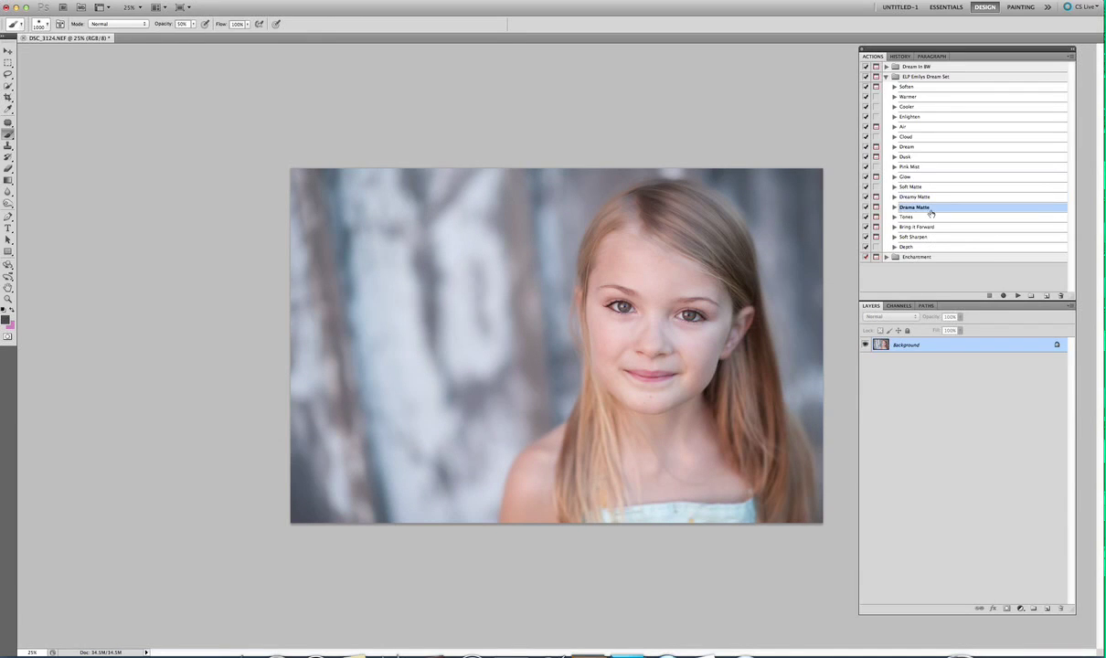
click(1018, 296)
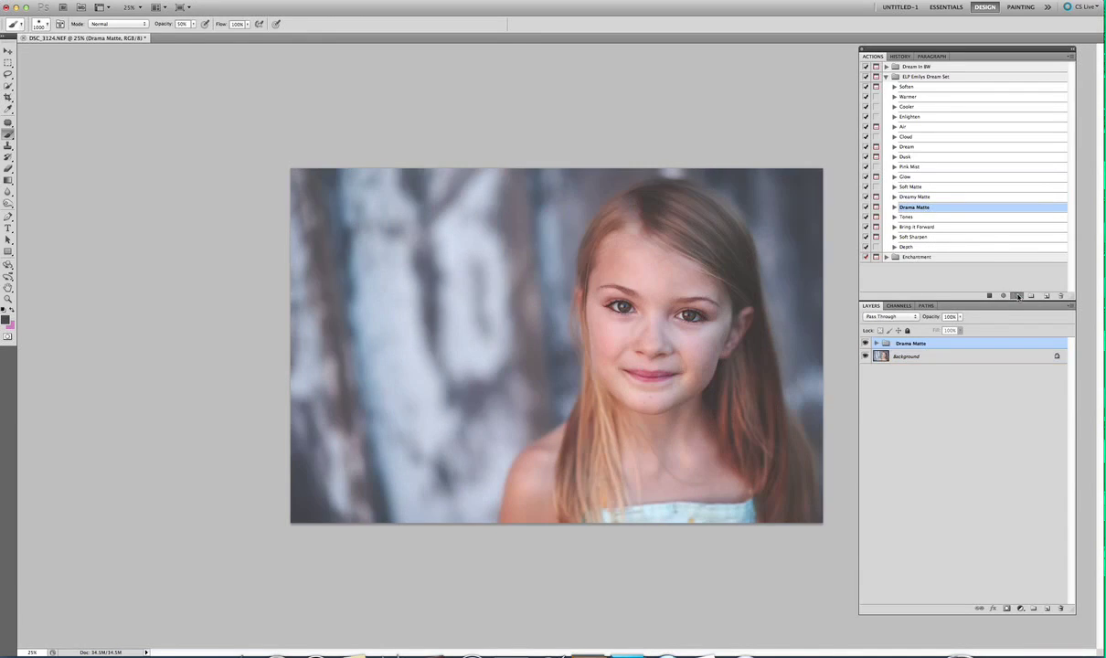
click(672, 227)
Step: Expand the Drama Matte group and lower the Dark Matte layer's opacity to about 57%
click(876, 343)
mouse_move(932, 384)
mouse_down()
mouse_move(934, 364)
mouse_move(947, 389)
mouse_up()
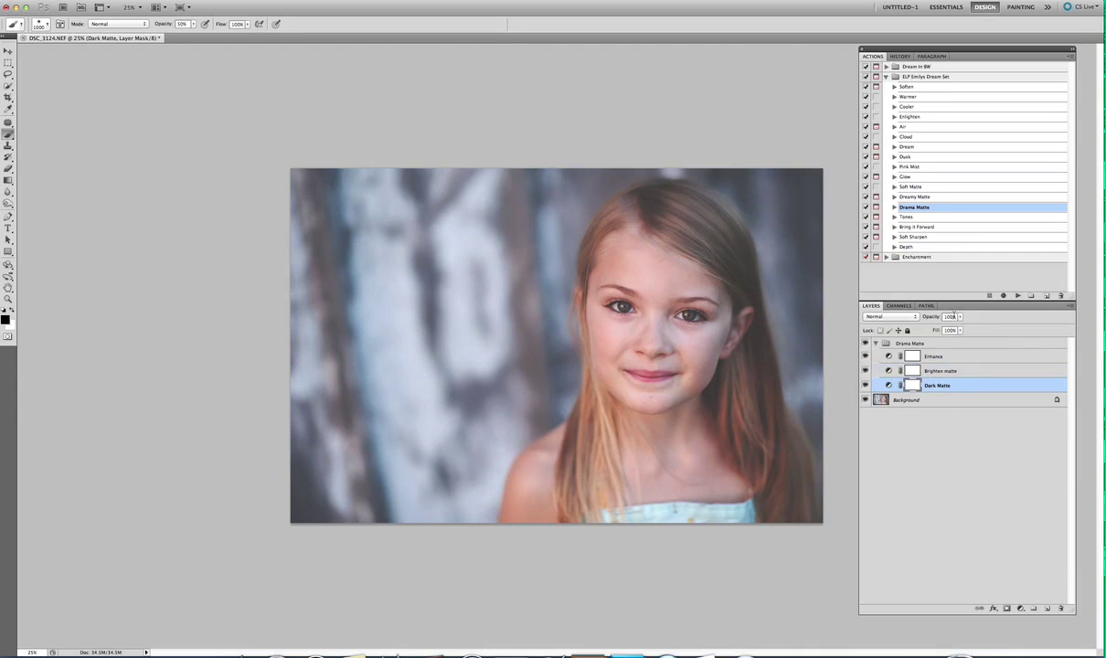
drag(960, 316, 942, 327)
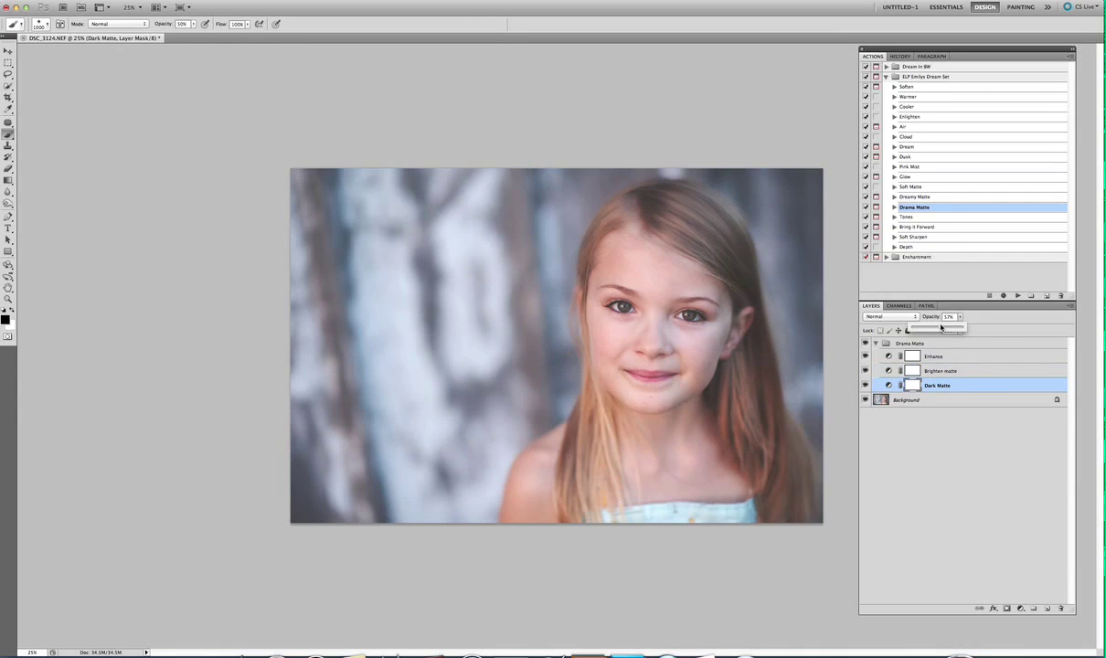
click(913, 386)
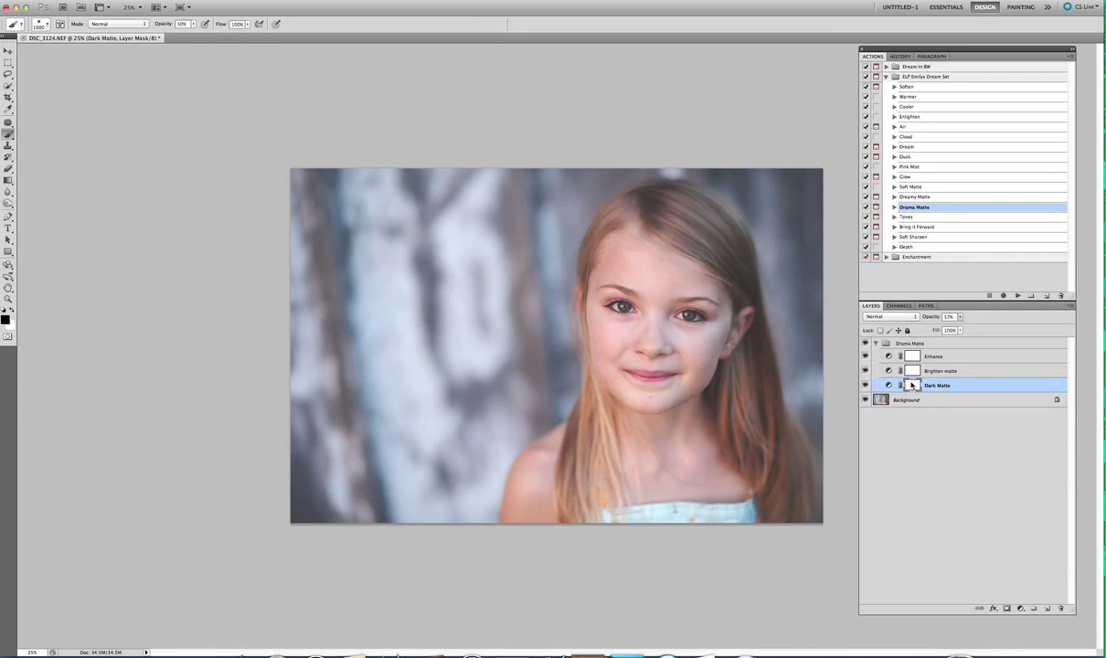
key(0)
drag(660, 279, 609, 368)
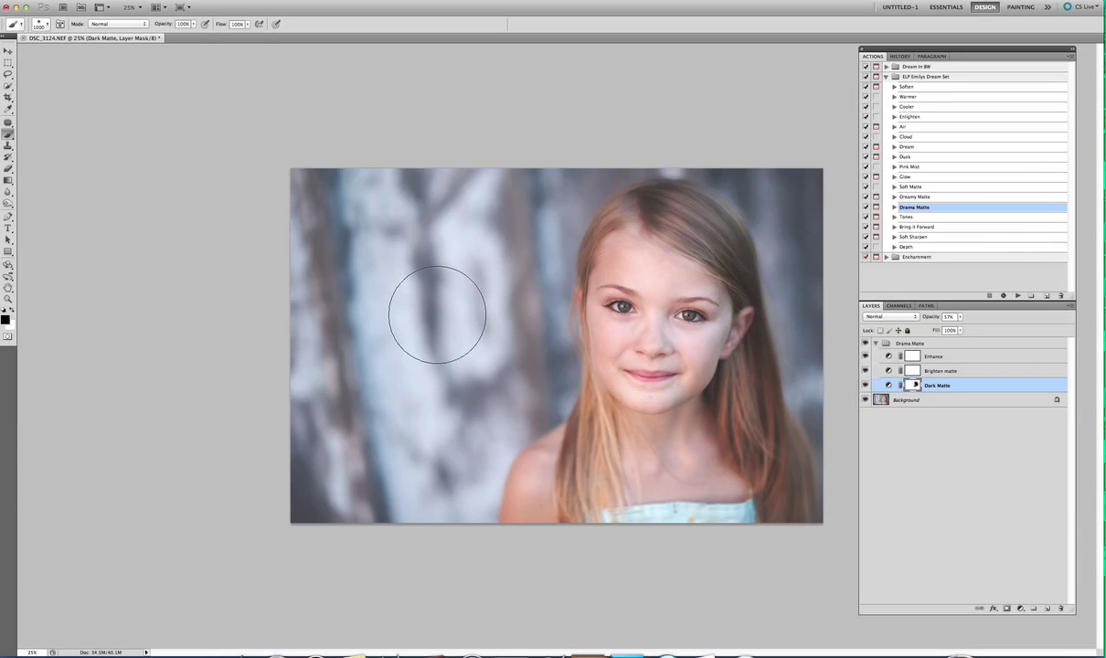
click(901, 56)
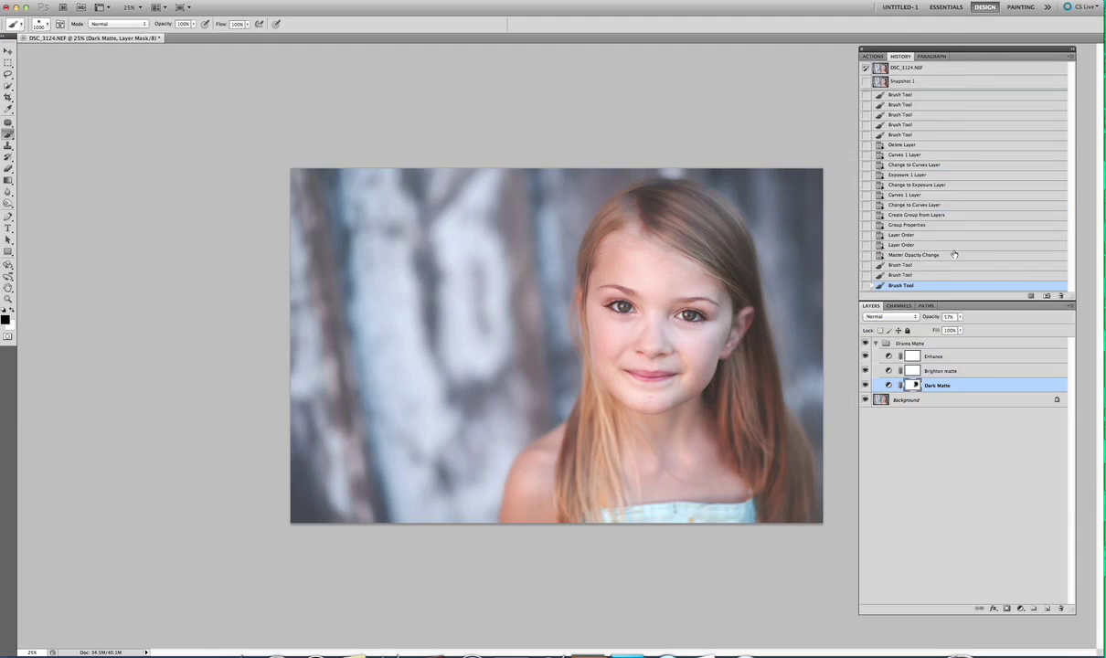
click(938, 265)
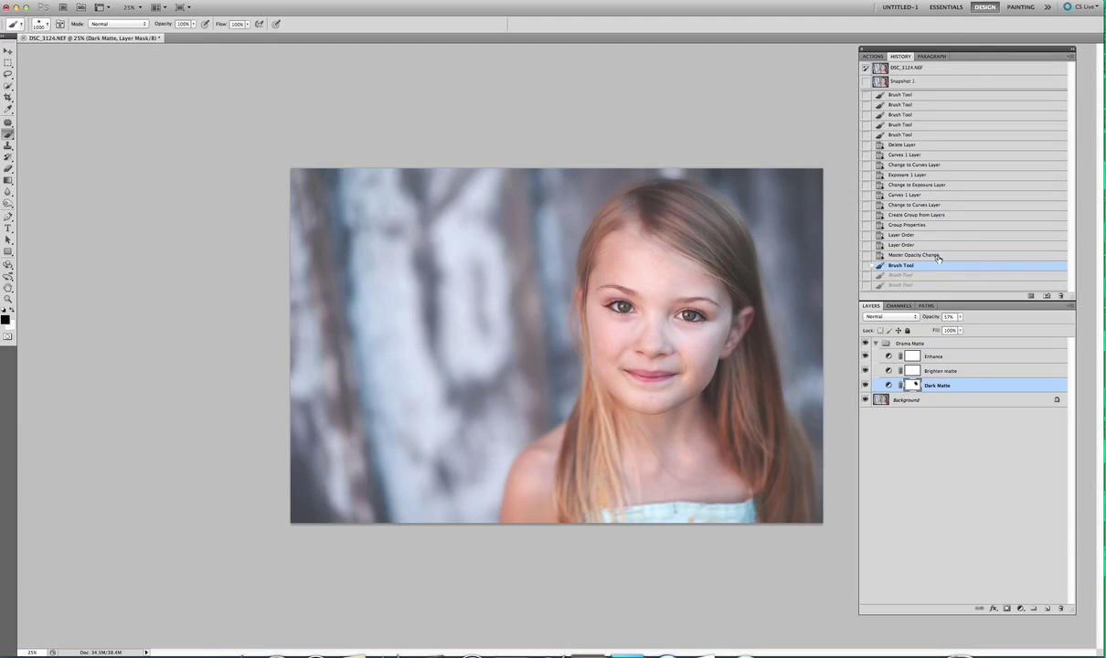
click(939, 256)
Step: Paint black at 20% brush opacity over the girl's face on the Dark Matte layer's mask and view the photo without the panels
mouse_move(625, 324)
mouse_down()
mouse_move(631, 338)
mouse_move(627, 307)
mouse_move(634, 358)
mouse_move(673, 381)
mouse_move(603, 347)
mouse_up()
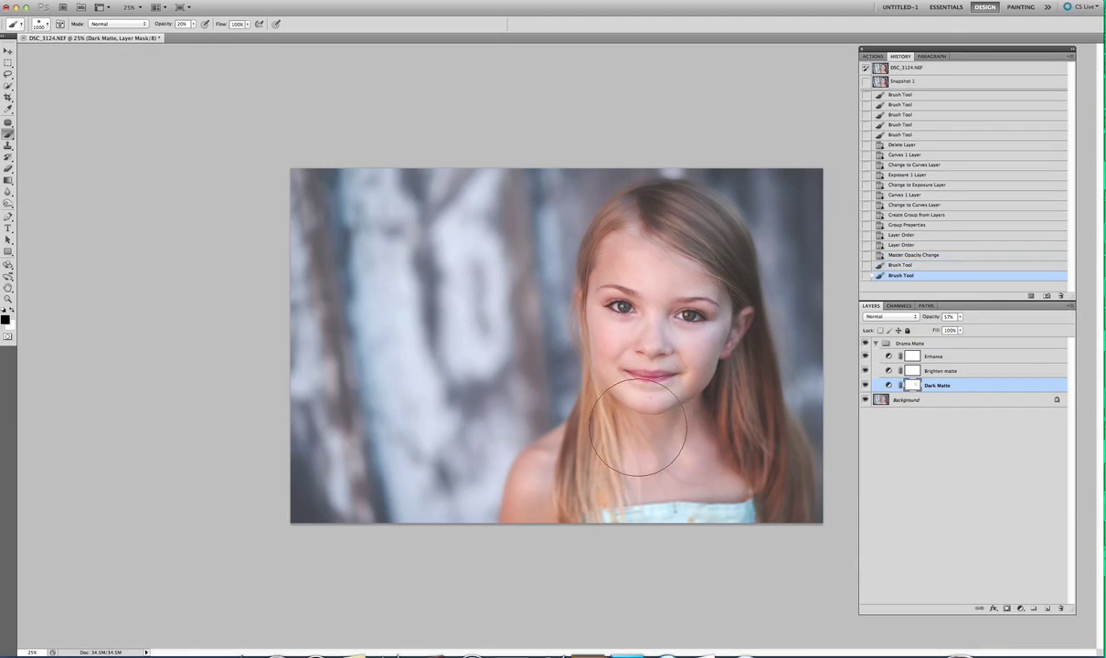
mouse_move(604, 403)
mouse_down()
mouse_move(651, 294)
mouse_move(642, 348)
mouse_move(646, 320)
mouse_move(631, 315)
mouse_move(617, 346)
mouse_move(675, 335)
mouse_move(631, 365)
mouse_move(640, 247)
mouse_move(690, 439)
mouse_move(672, 338)
mouse_up()
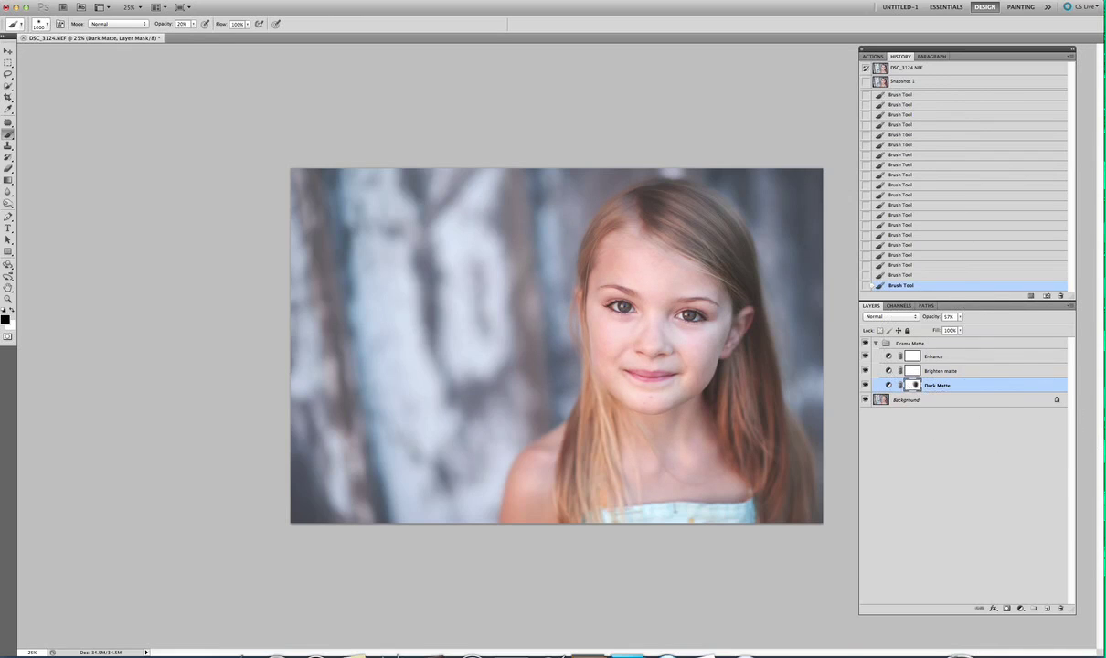
key(shift+Tab)
key(shift+Tab)
Step: Collapse the Drama Matte group and delete it
click(909, 343)
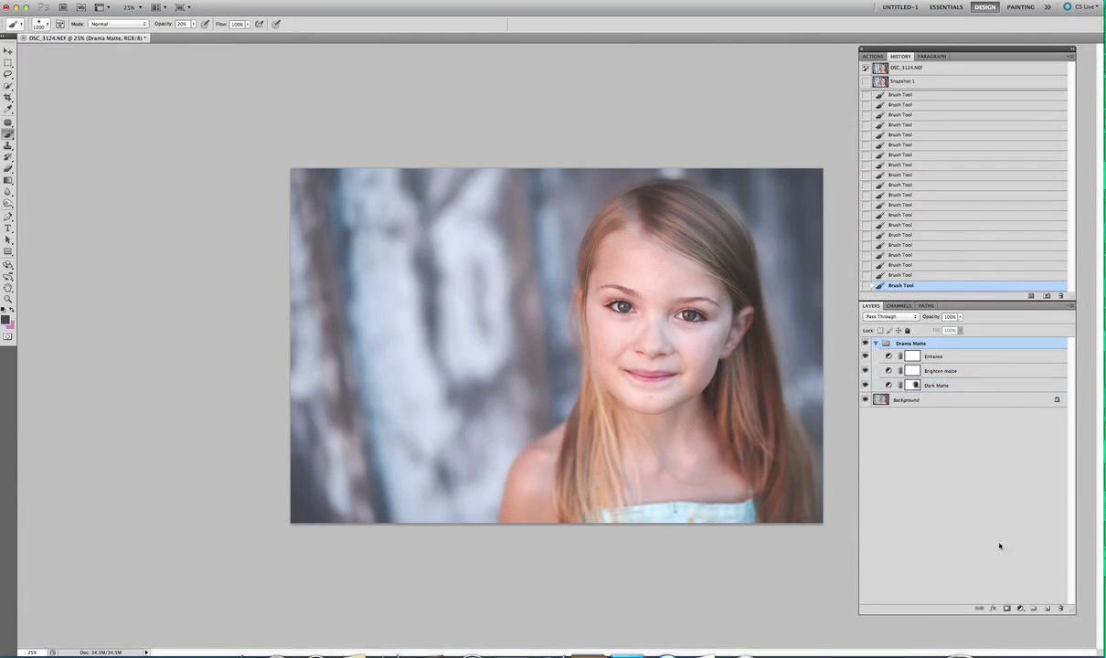
click(876, 344)
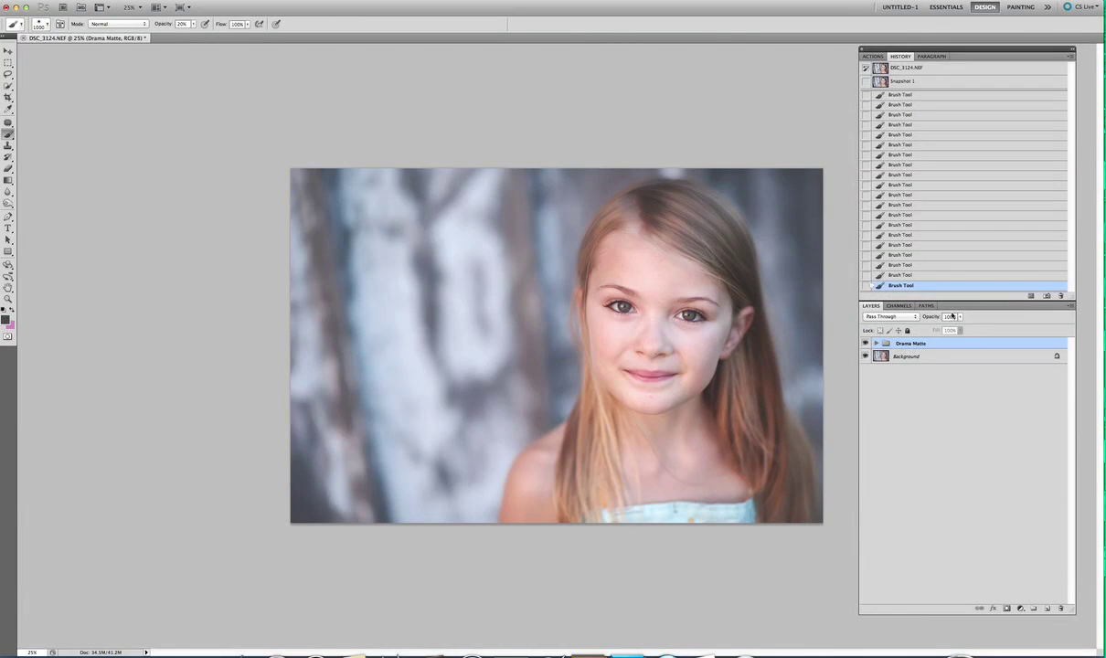
key(Delete)
Step: Run the Tones action from the ELP Emilys Dream Set on the photo, continuing past its message
click(873, 55)
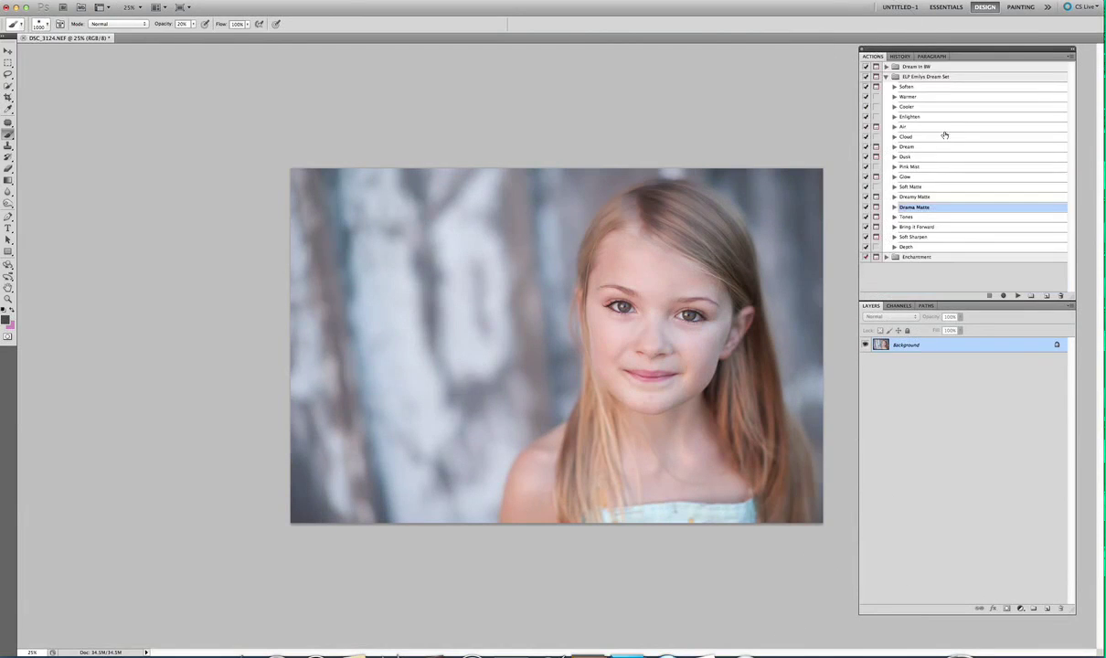
click(928, 217)
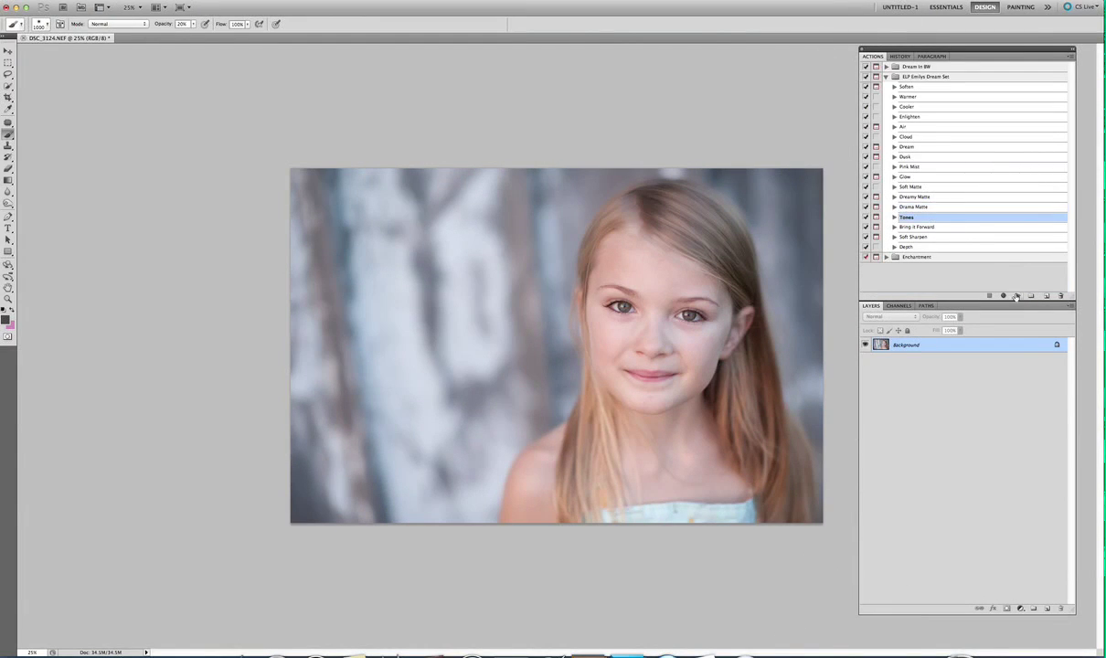
click(1016, 297)
click(671, 222)
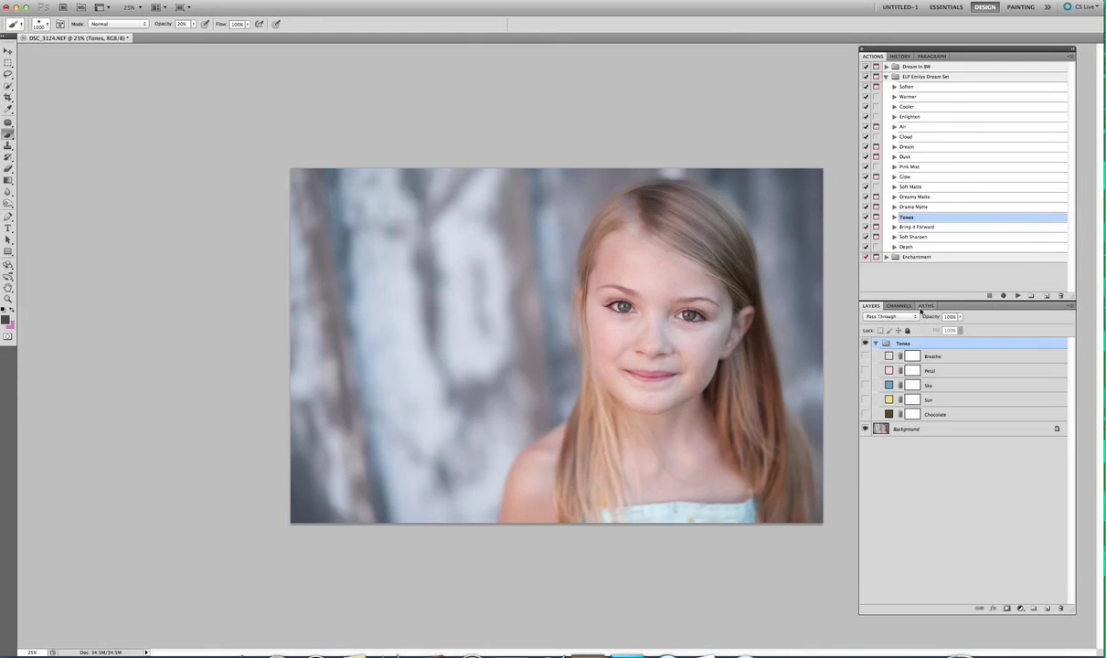
Step: Preview the Breathe and Petal layers of the Tones group one at a time, hiding each again
click(867, 357)
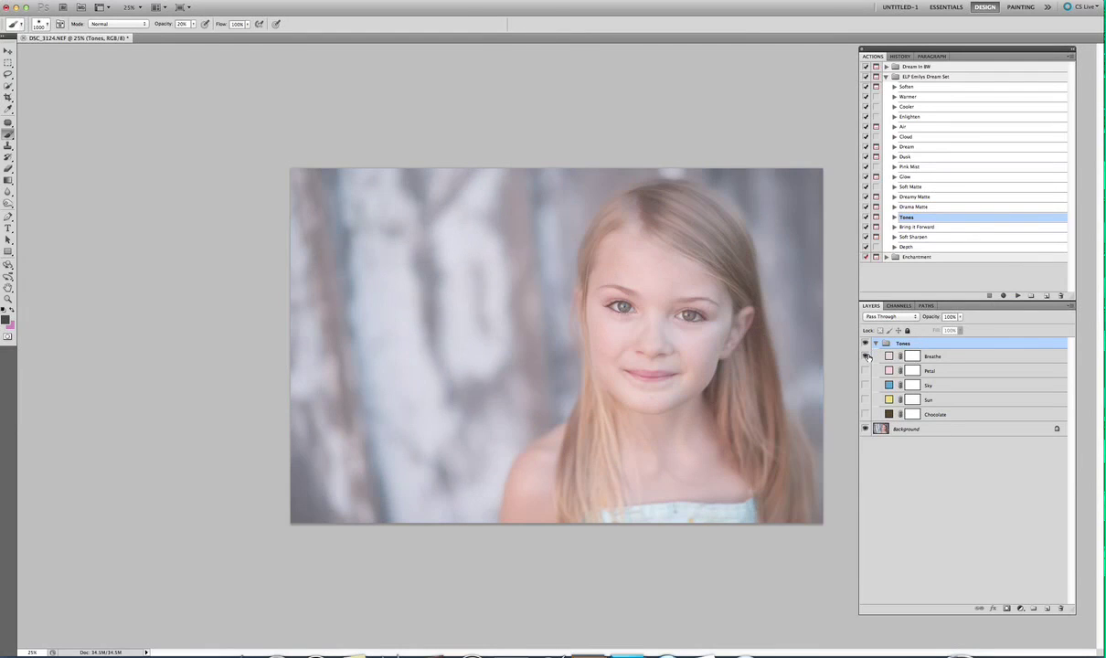
click(867, 356)
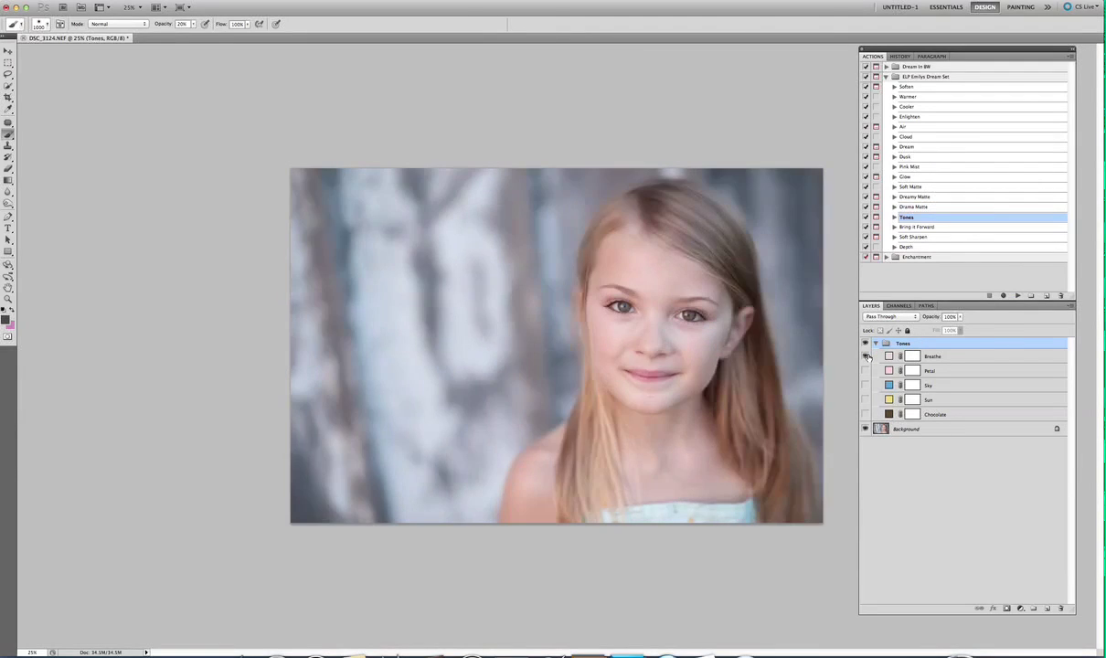
click(867, 357)
click(867, 356)
click(866, 371)
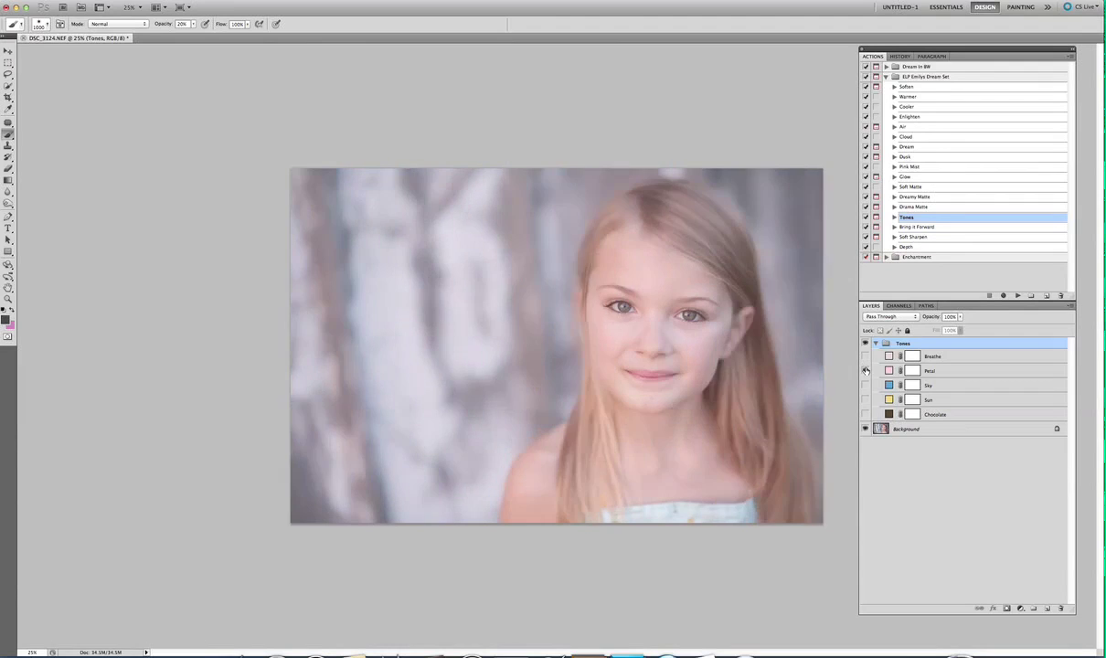
click(866, 370)
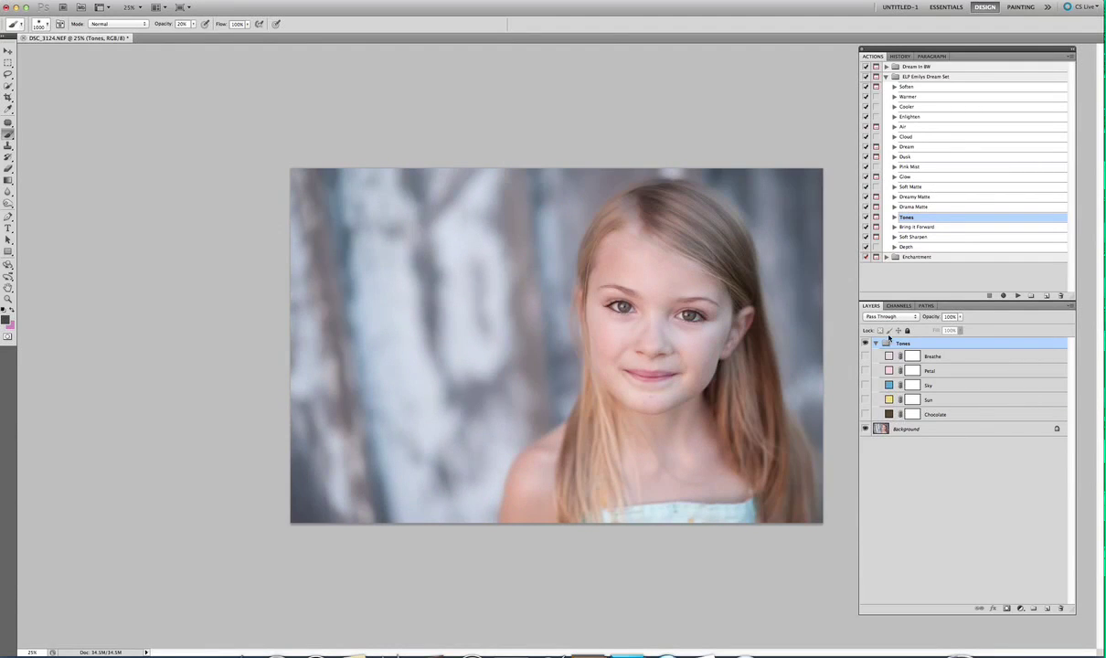
Step: Delete the Tones group and hide the panels to leave the photo unobstructed
key(Delete)
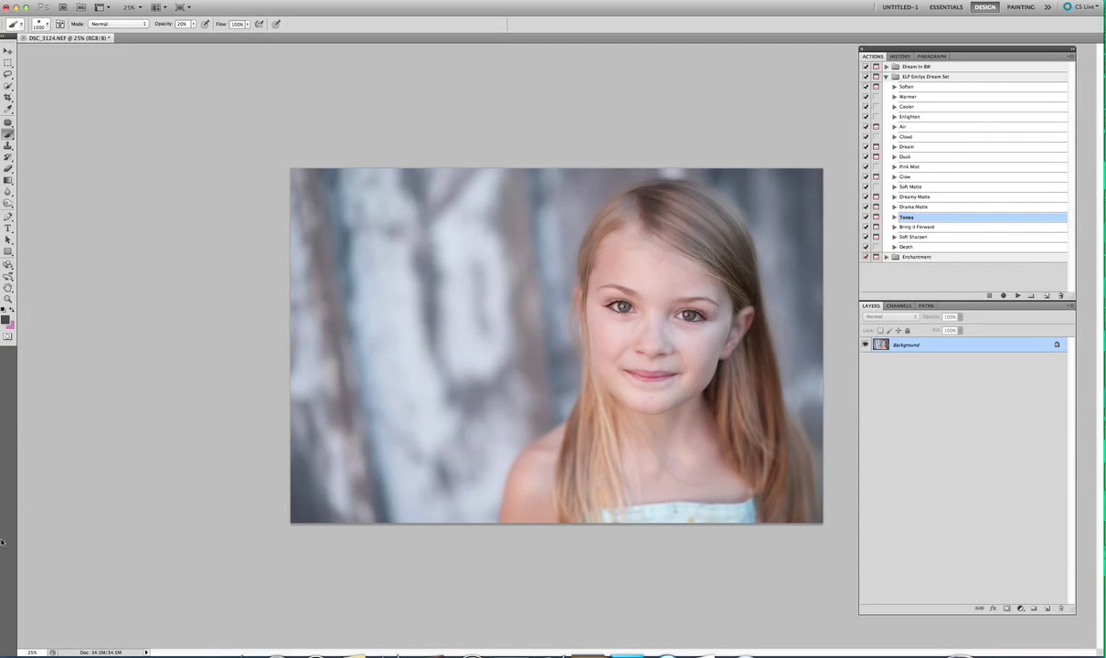
key(Tab)
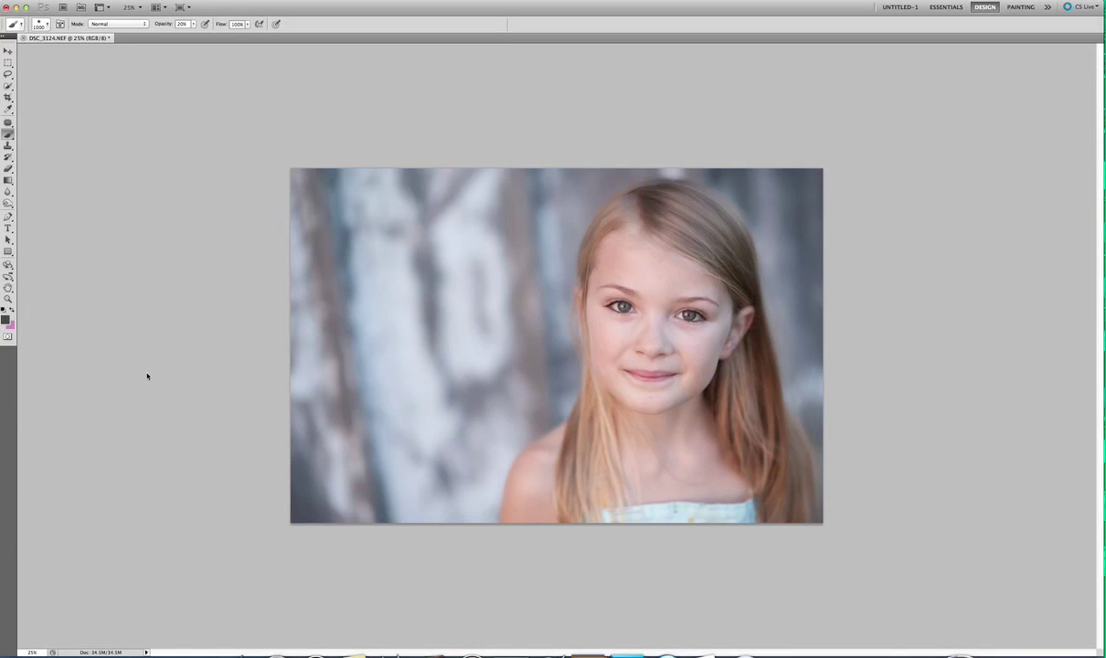